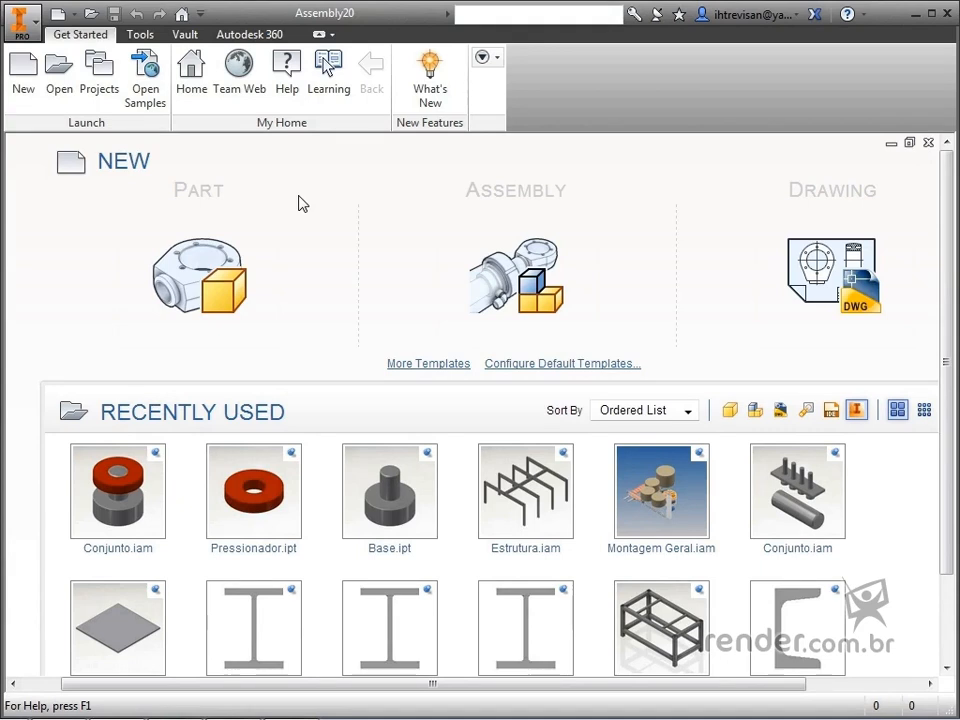
# Step: Create a new blank assembly file and look over its frame design commands
pyautogui.click(30, 92)
pyautogui.doubleClick(593, 306)
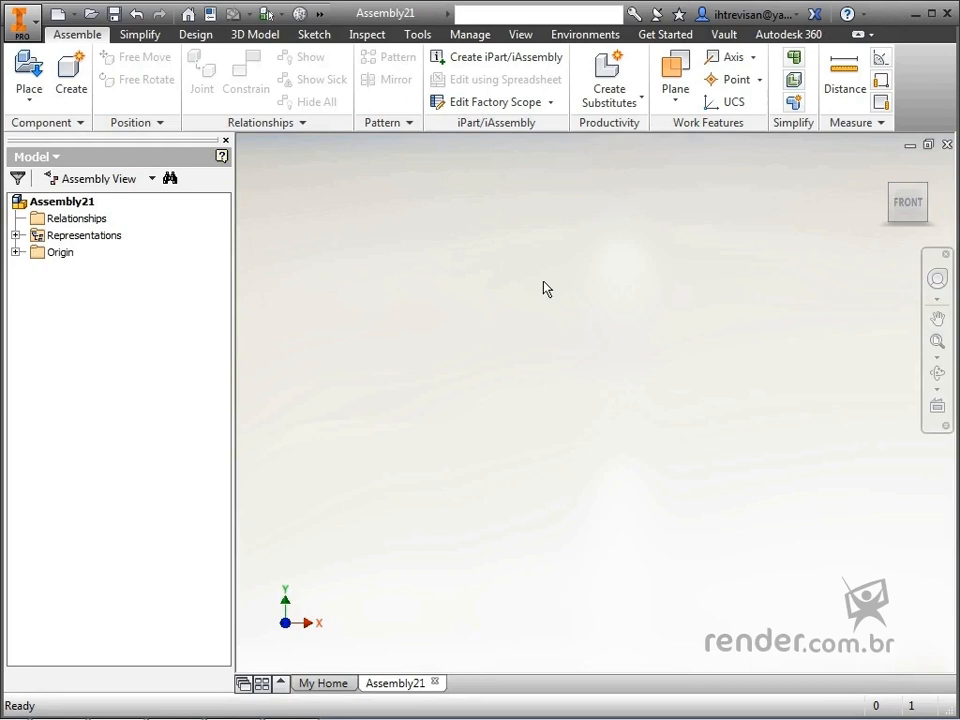
pyautogui.click(203, 37)
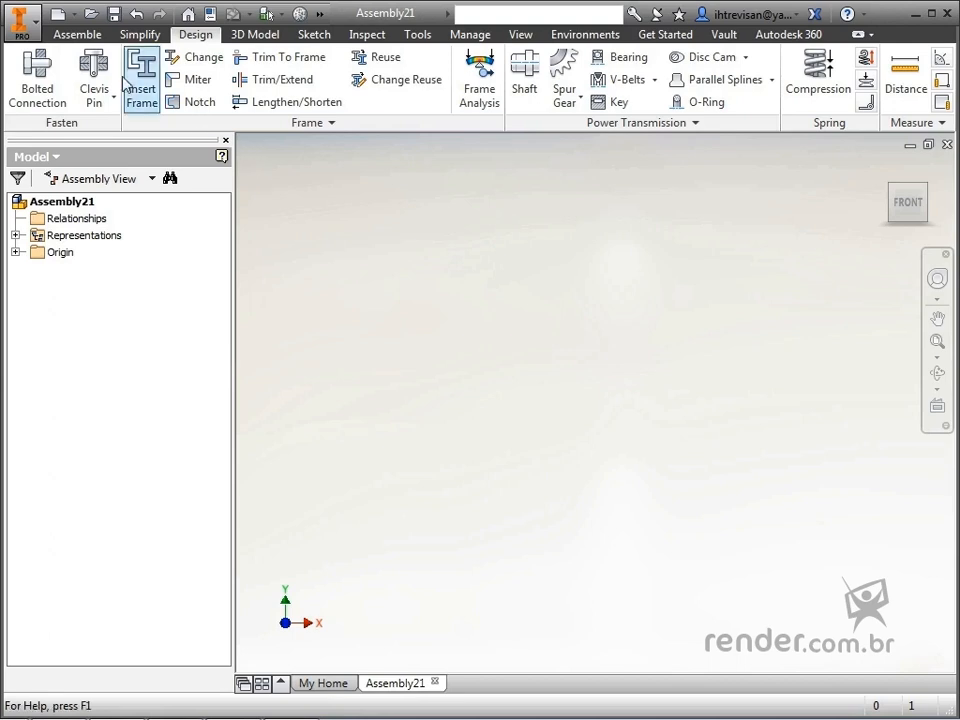
pyautogui.click(99, 40)
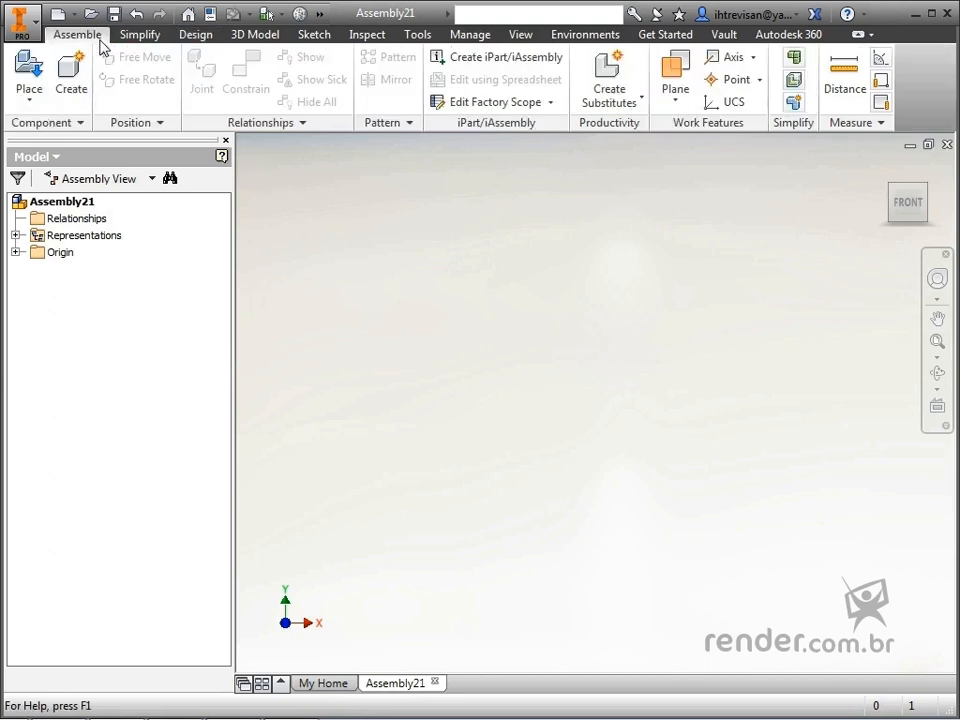
# Step: Browse the Content Center's structural shapes, including Angles and Round Tubes, and close it without placing a part
pyautogui.click(31, 92)
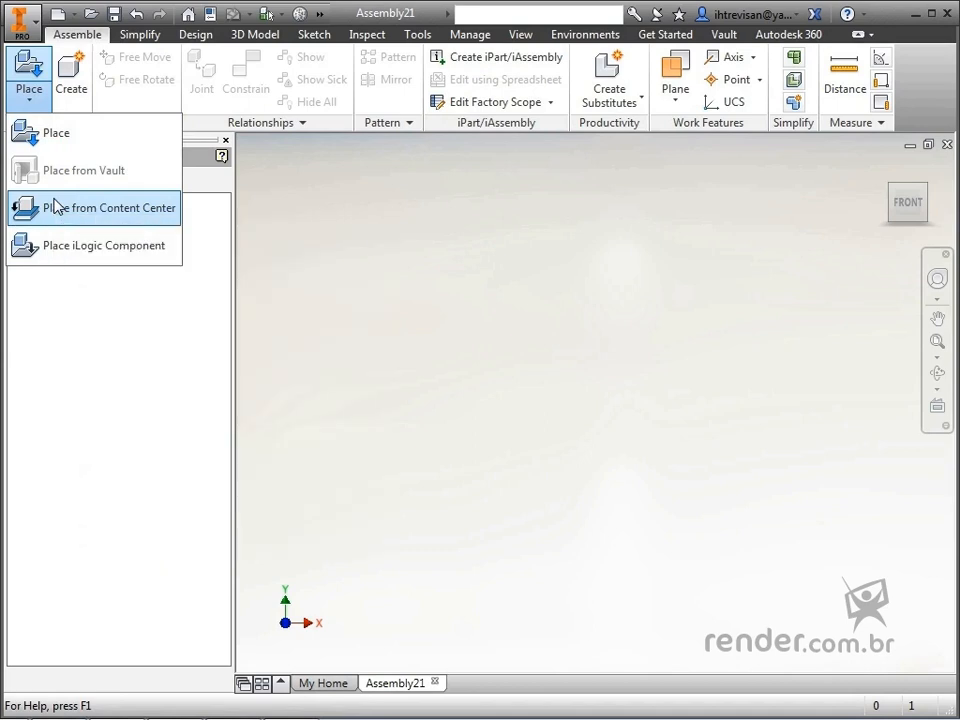
pyautogui.click(56, 207)
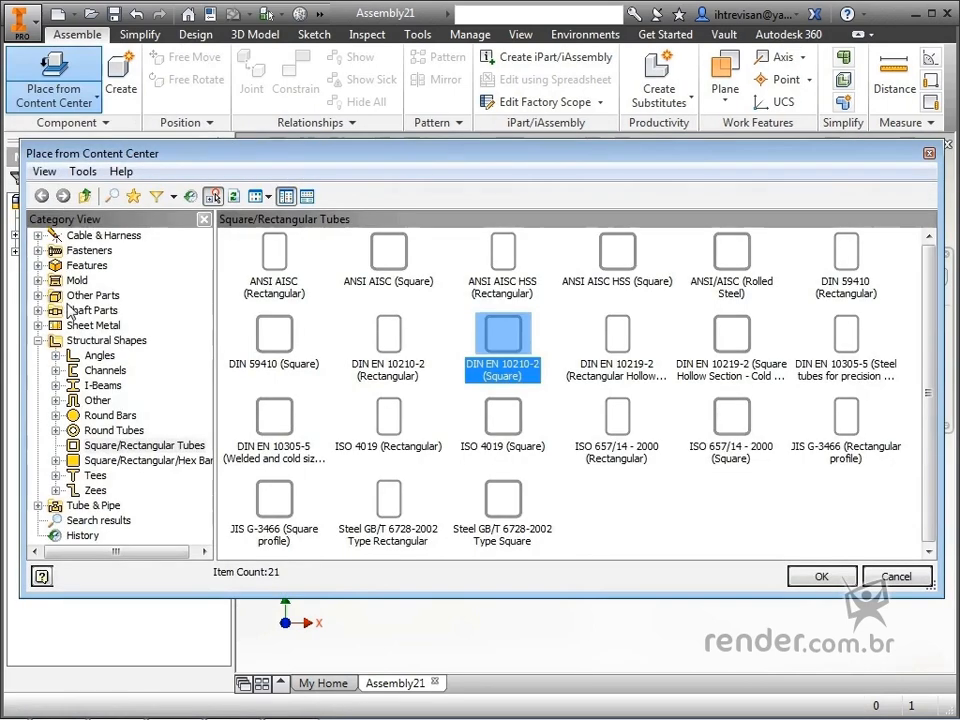
pyautogui.click(90, 357)
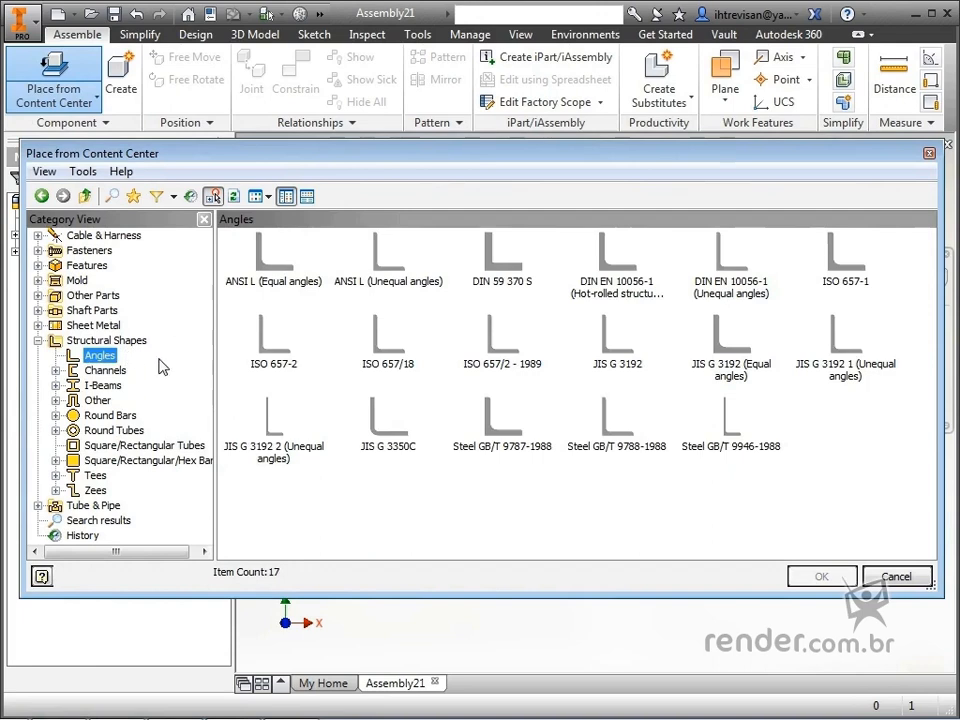
pyautogui.click(112, 372)
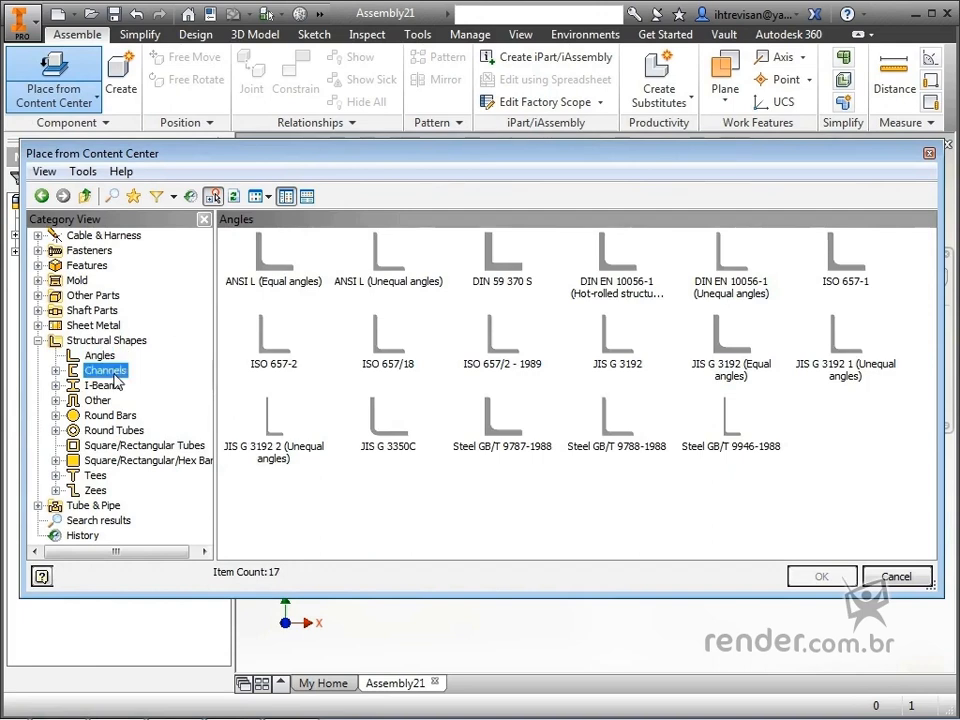
pyautogui.click(100, 431)
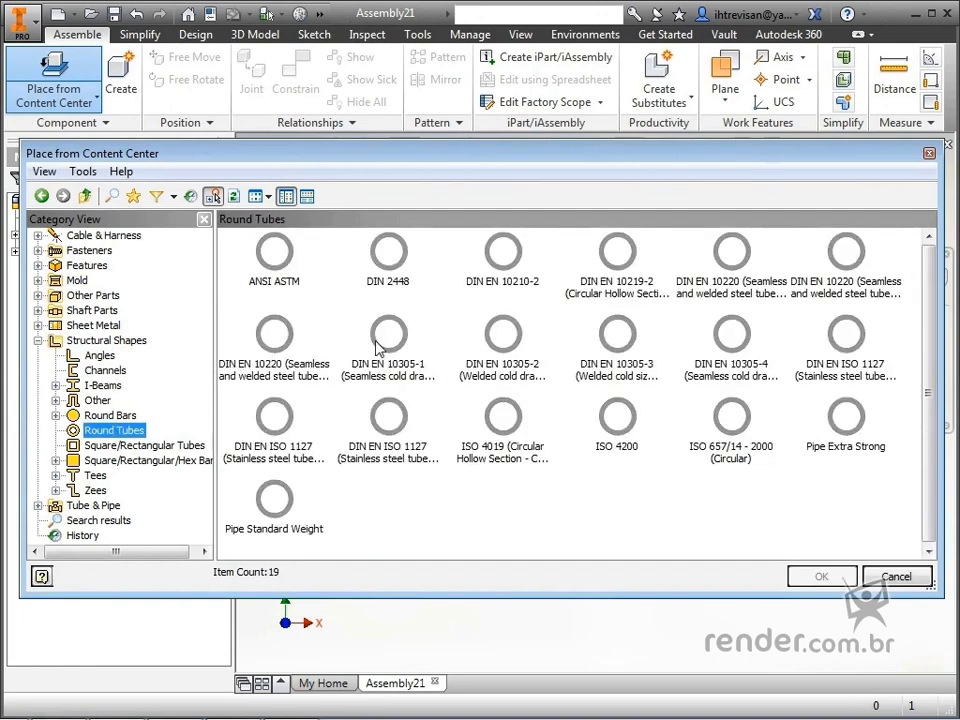
pyautogui.click(380, 395)
pyautogui.click(379, 415)
pyautogui.click(486, 437)
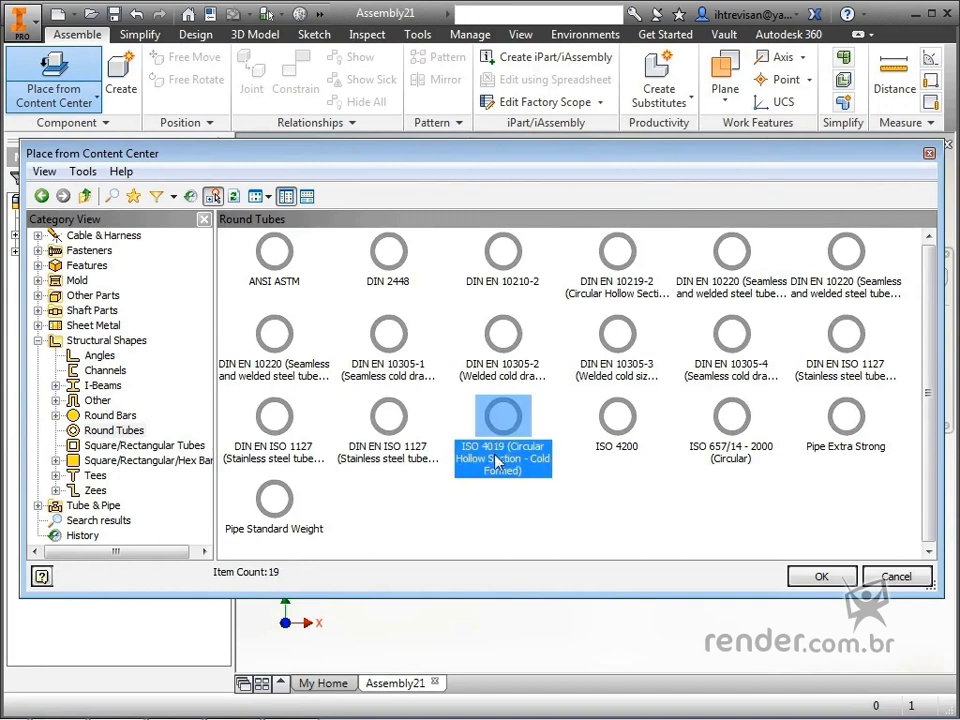
pyautogui.click(896, 578)
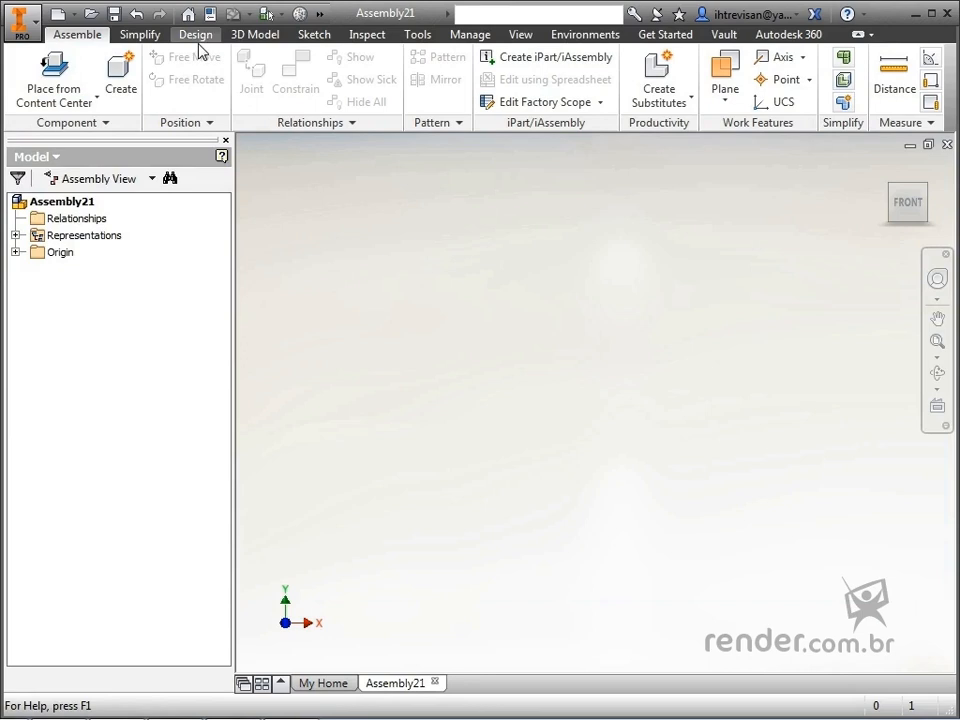
# Step: Place one instance of the Estrutura part from the Peças folder in the assembly
pyautogui.click(196, 36)
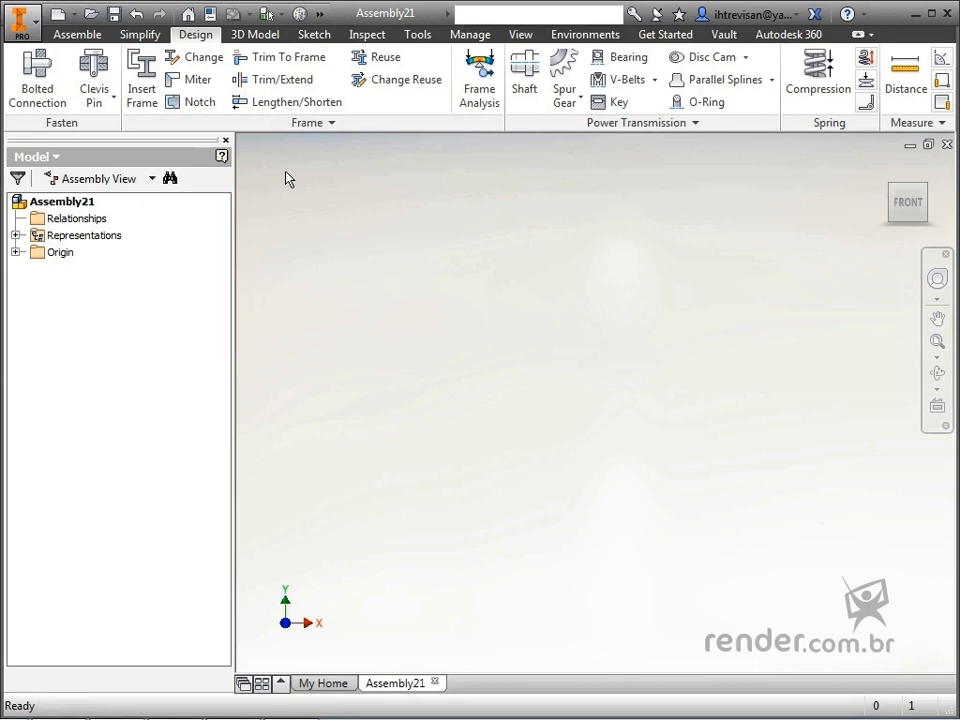
pyautogui.click(80, 36)
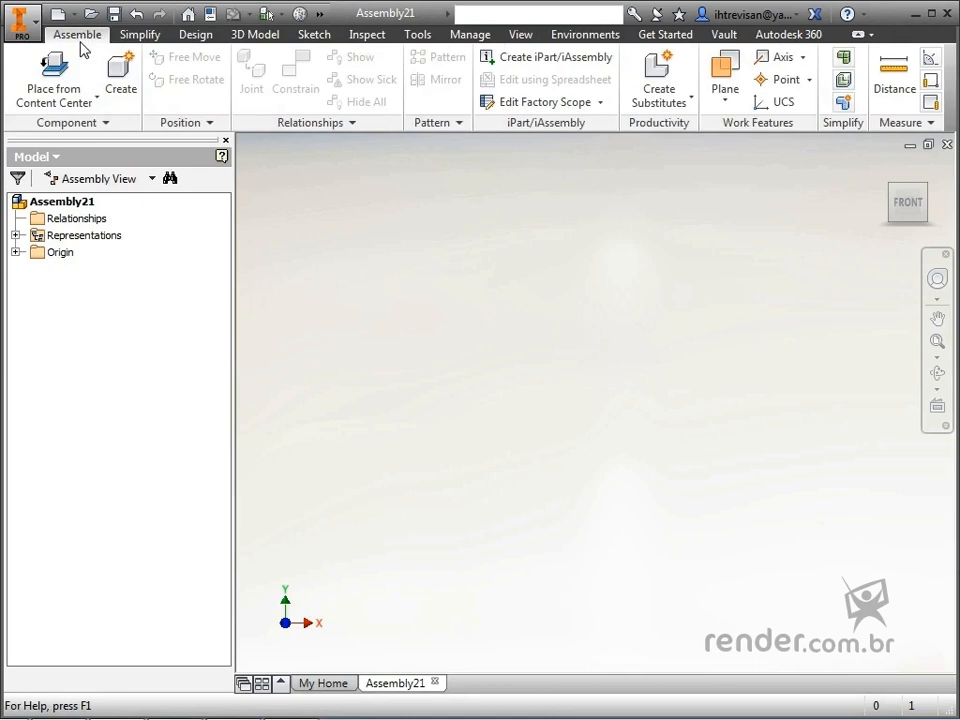
pyautogui.click(80, 99)
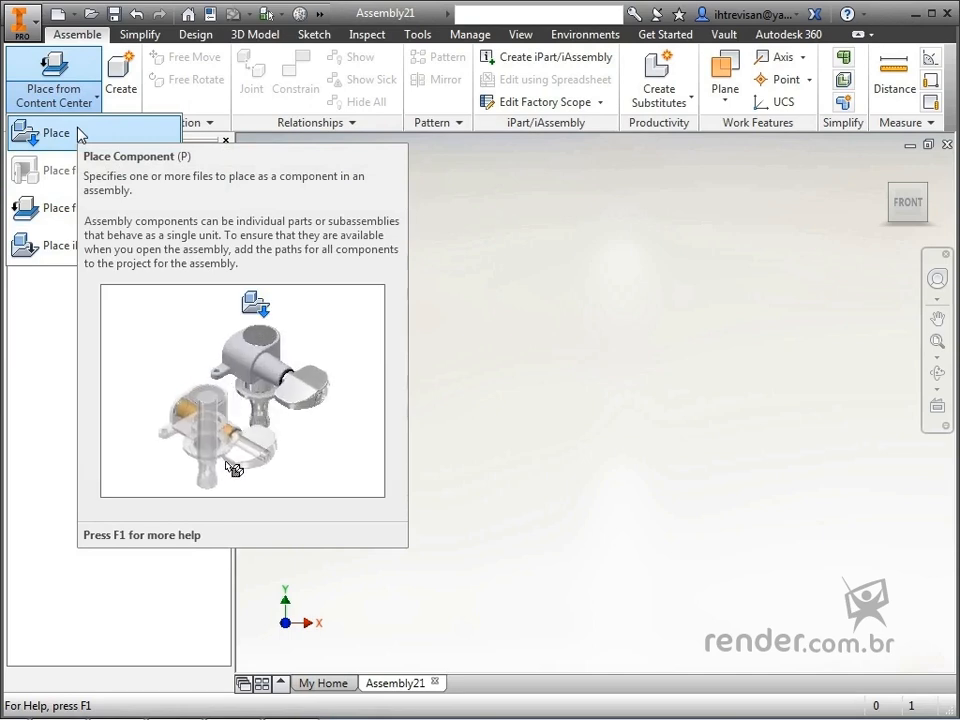
pyautogui.click(80, 135)
pyautogui.click(400, 264)
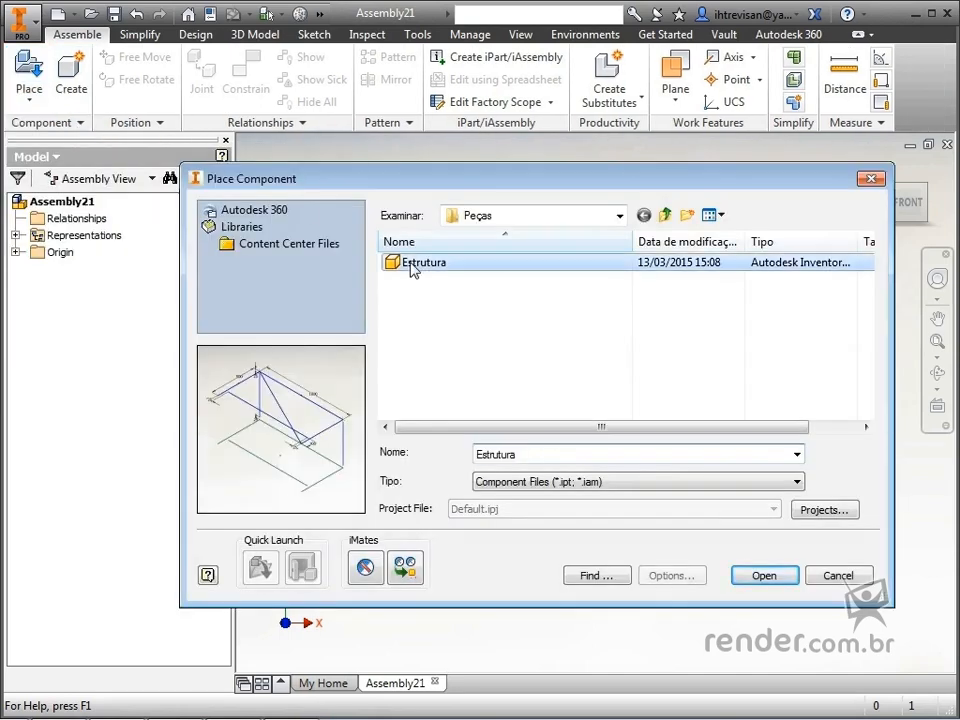
pyautogui.click(764, 576)
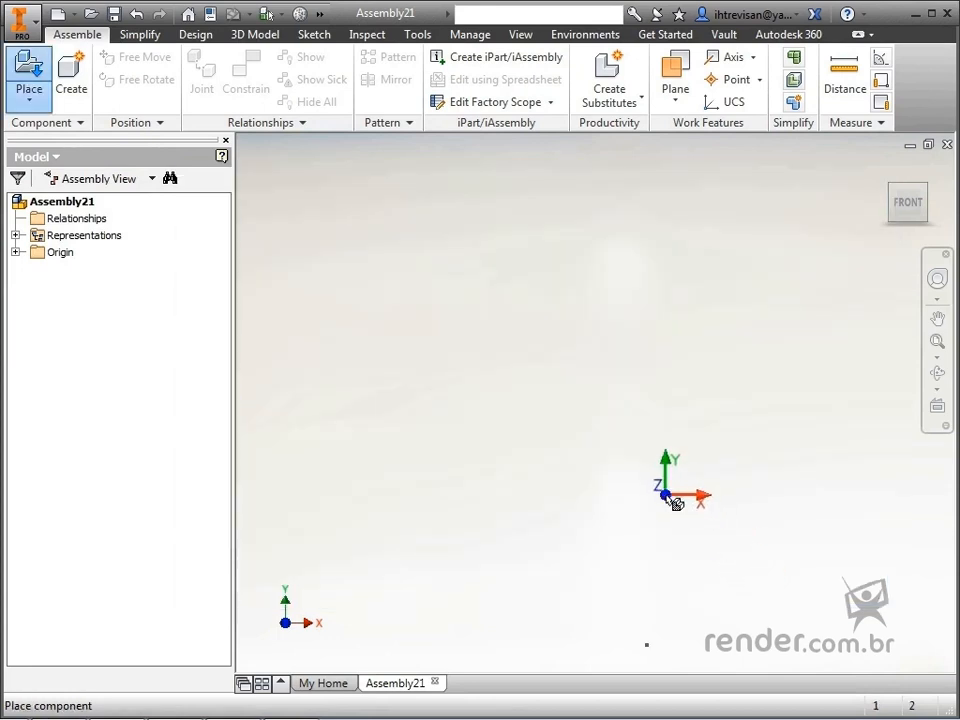
pyautogui.press('Escape')
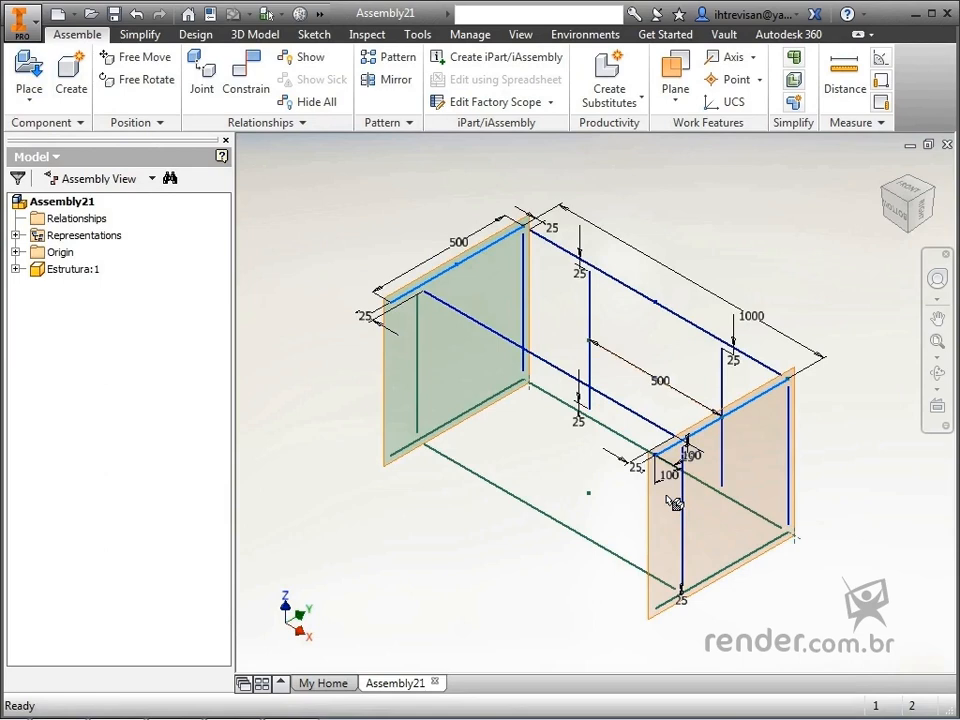
# Step: Start the Insert Frame command and save the assembly in the Peças folder as Assembly21
pyautogui.press('F4')
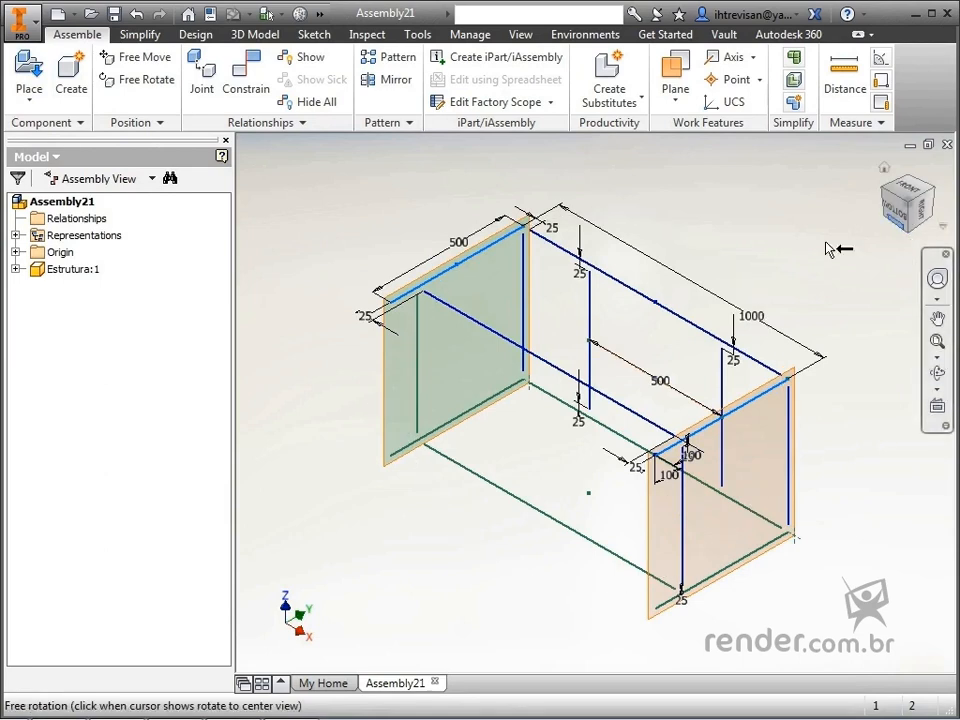
pyautogui.moveTo(619, 370); pyautogui.dragTo(455, 435)
pyautogui.click(912, 203)
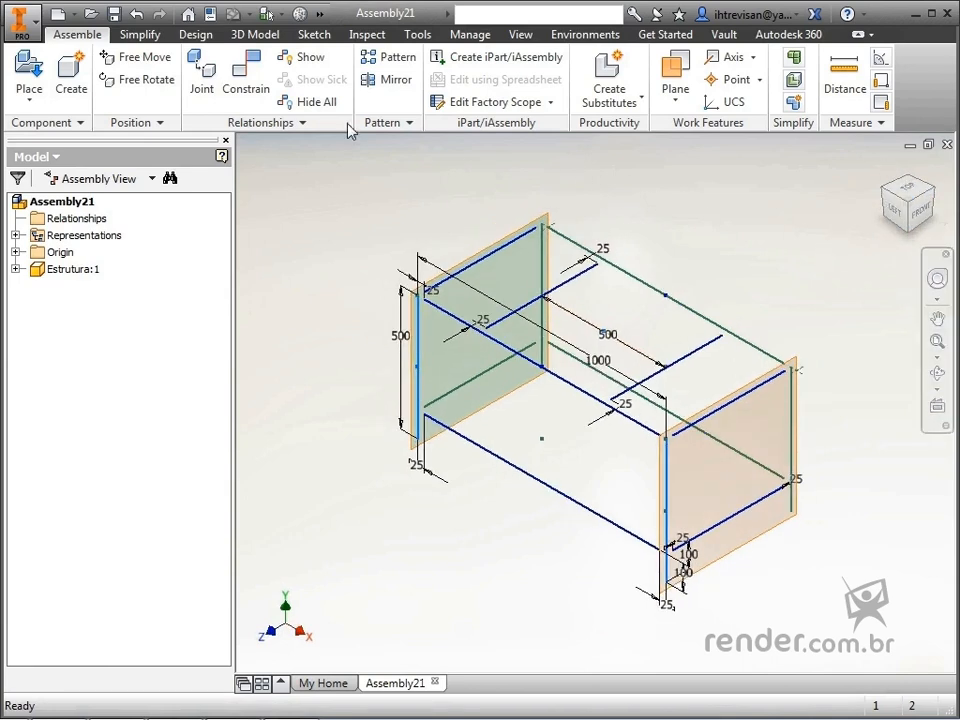
pyautogui.click(195, 34)
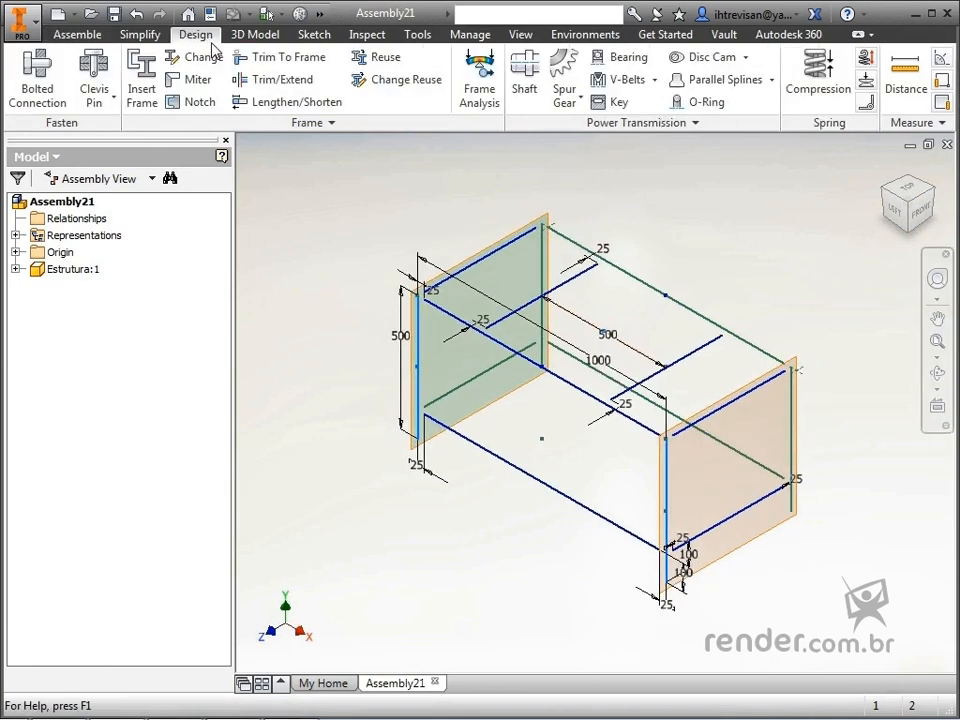
pyautogui.click(142, 80)
pyautogui.click(558, 446)
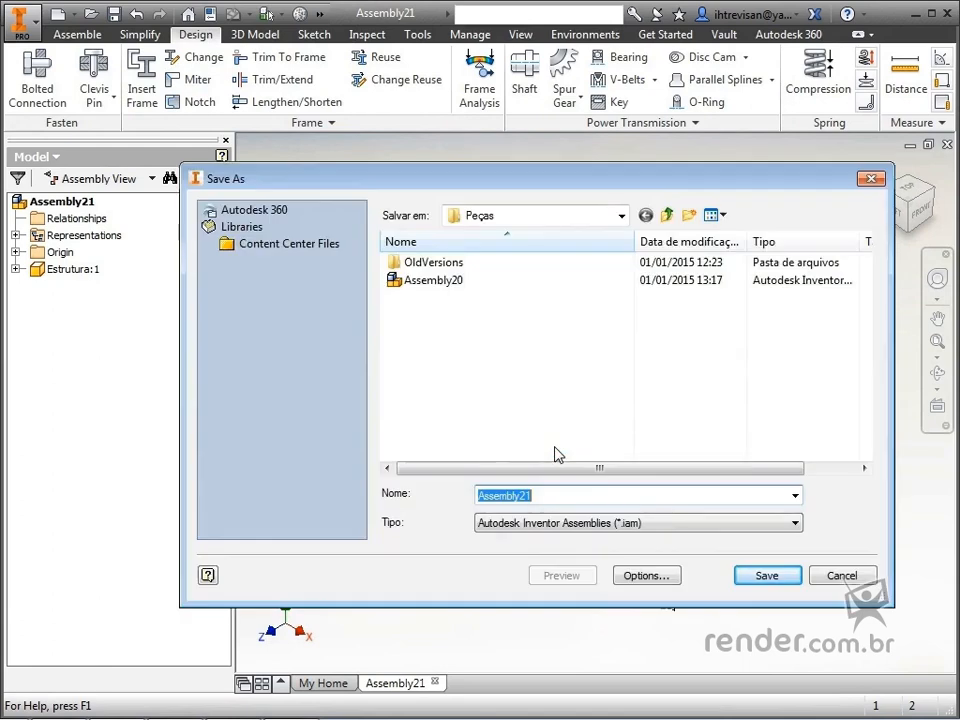
pyautogui.click(746, 576)
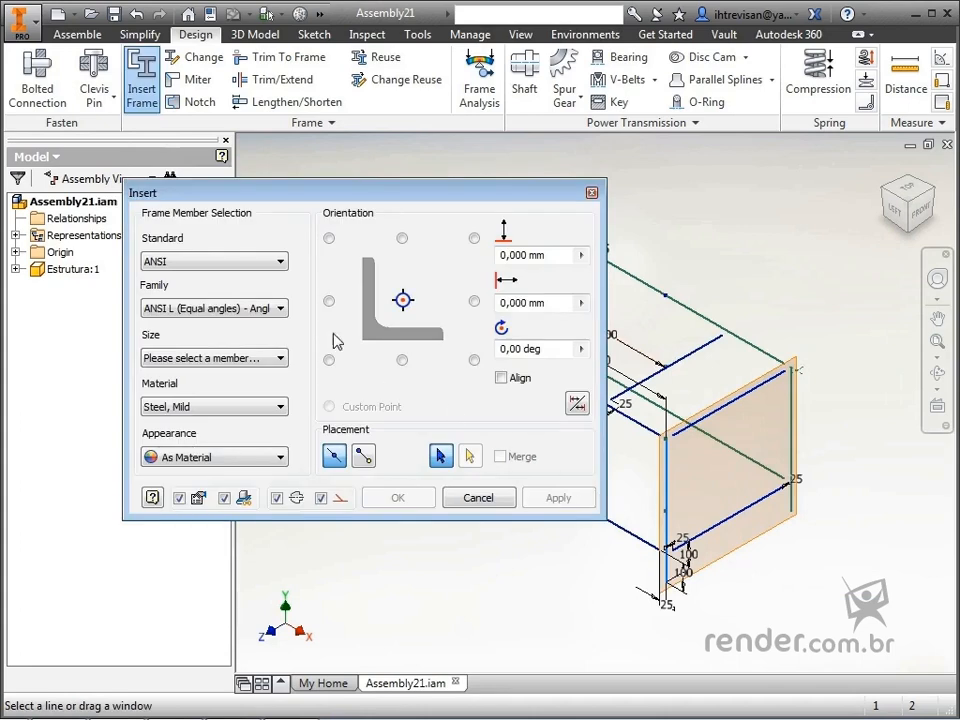
# Step: Set the frame member to the ISO standard, ISO 4019 (Square) family and 50x50x3 size
pyautogui.click(184, 263)
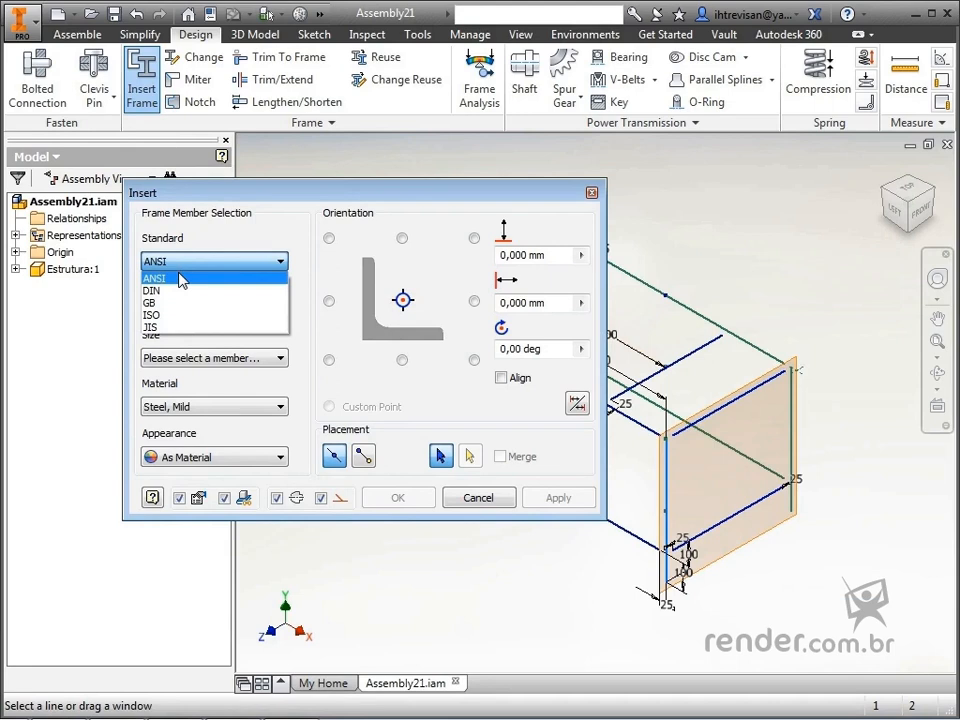
pyautogui.click(181, 315)
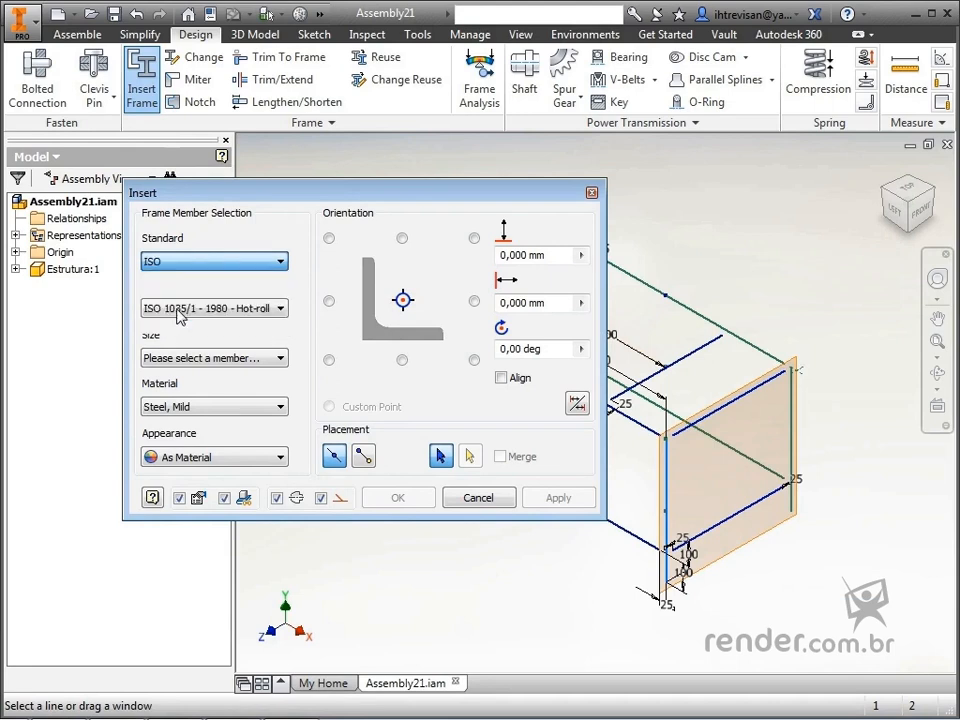
pyautogui.click(190, 316)
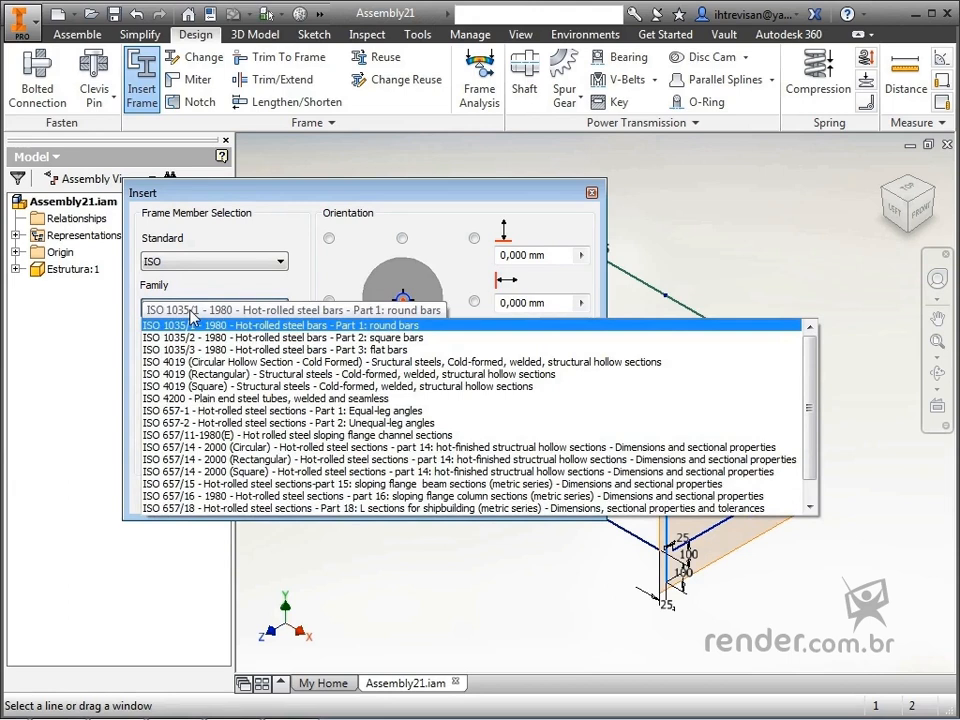
pyautogui.click(213, 390)
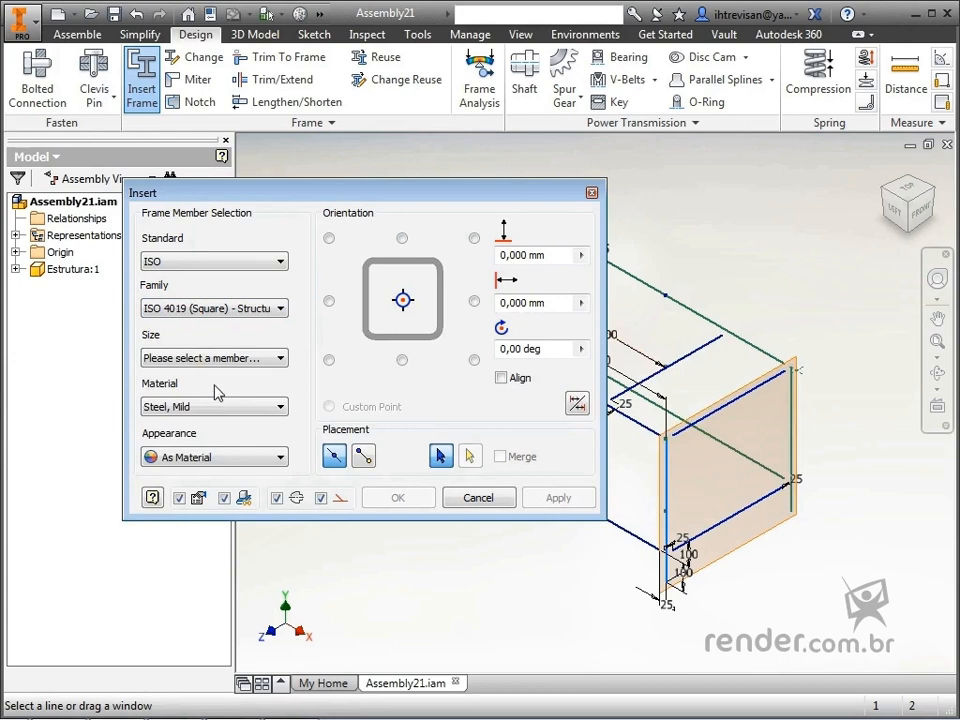
pyautogui.click(214, 358)
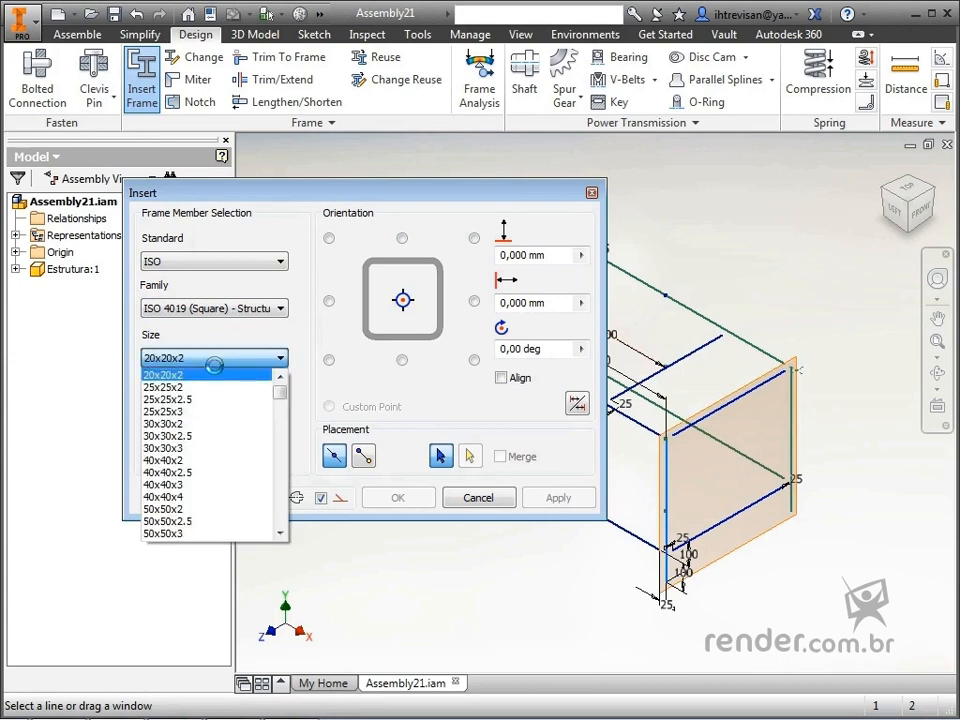
pyautogui.scroll(-1, 216, 412)
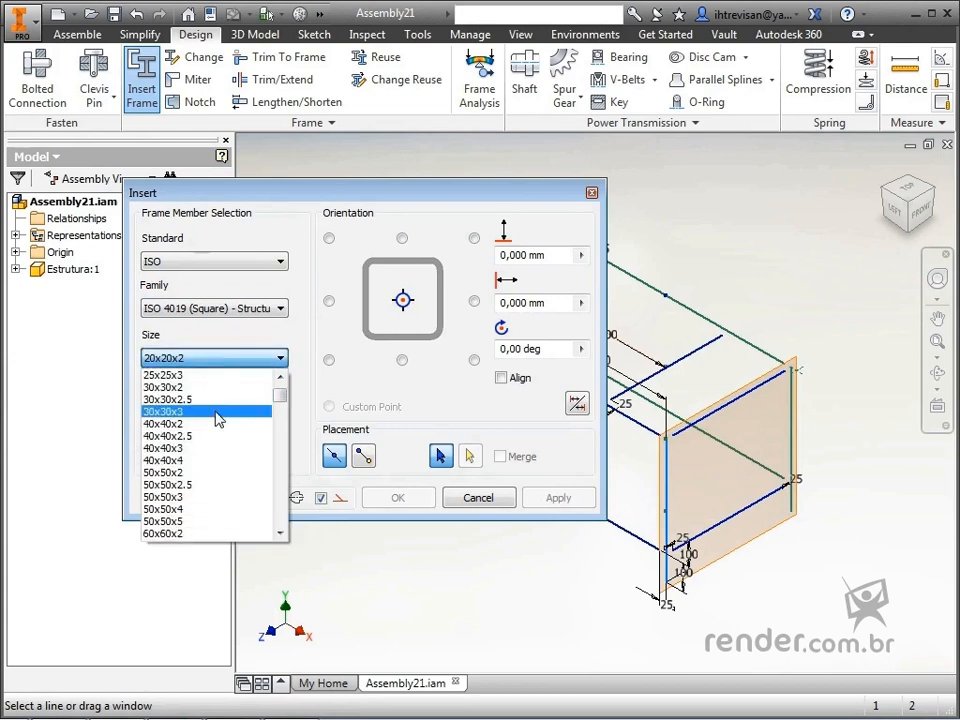
pyautogui.click(208, 497)
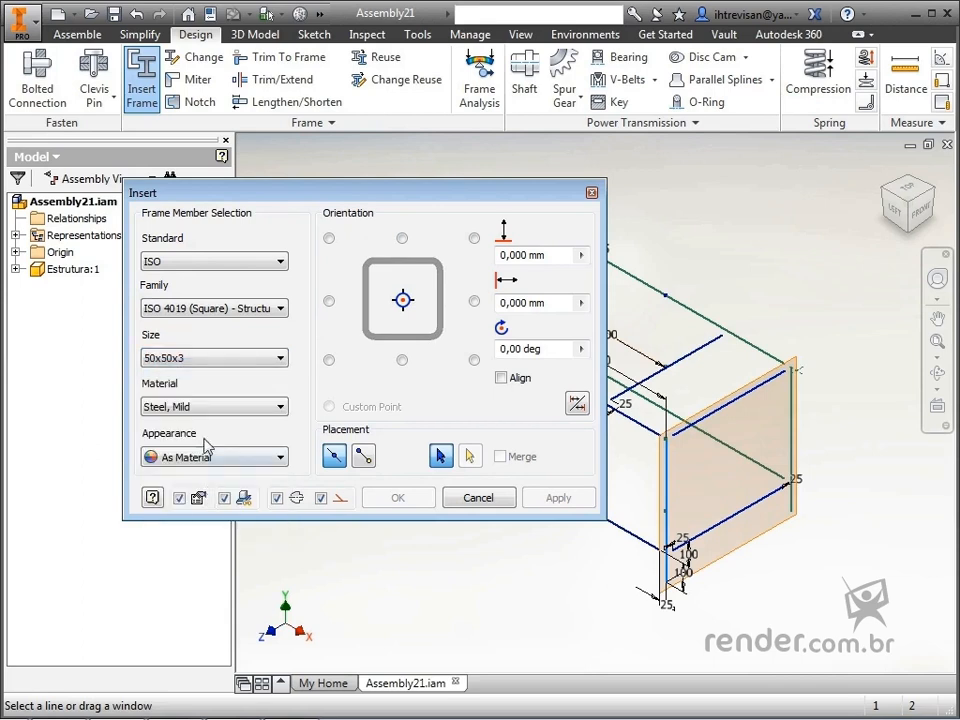
# Step: Set the frame member's material to Steel, Mild and leave its appearance at As Material
pyautogui.click(205, 409)
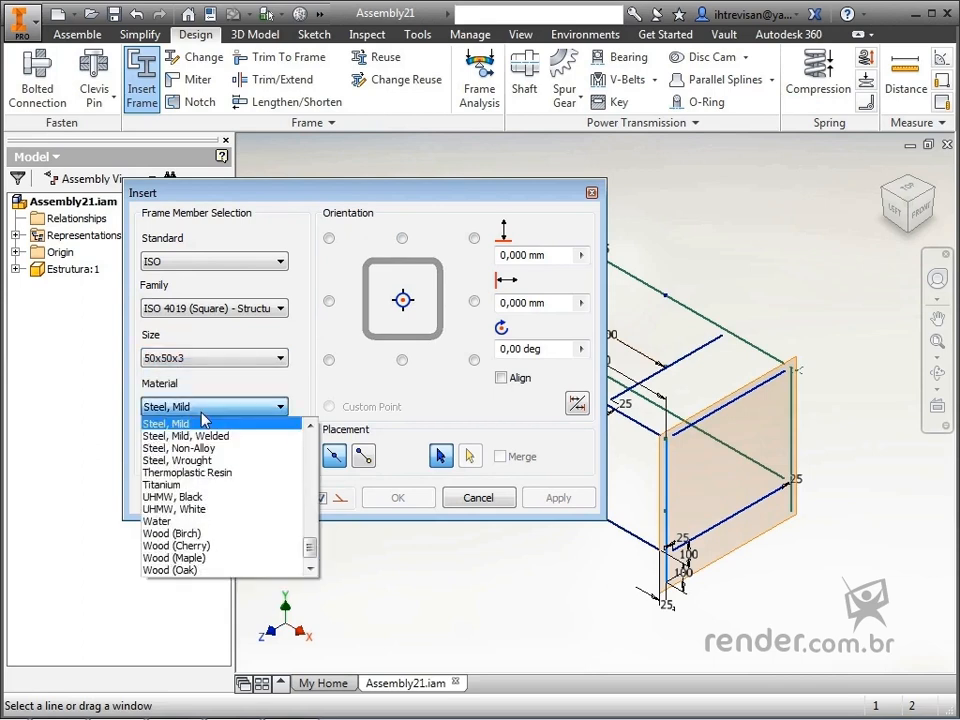
pyautogui.click(205, 421)
pyautogui.click(209, 458)
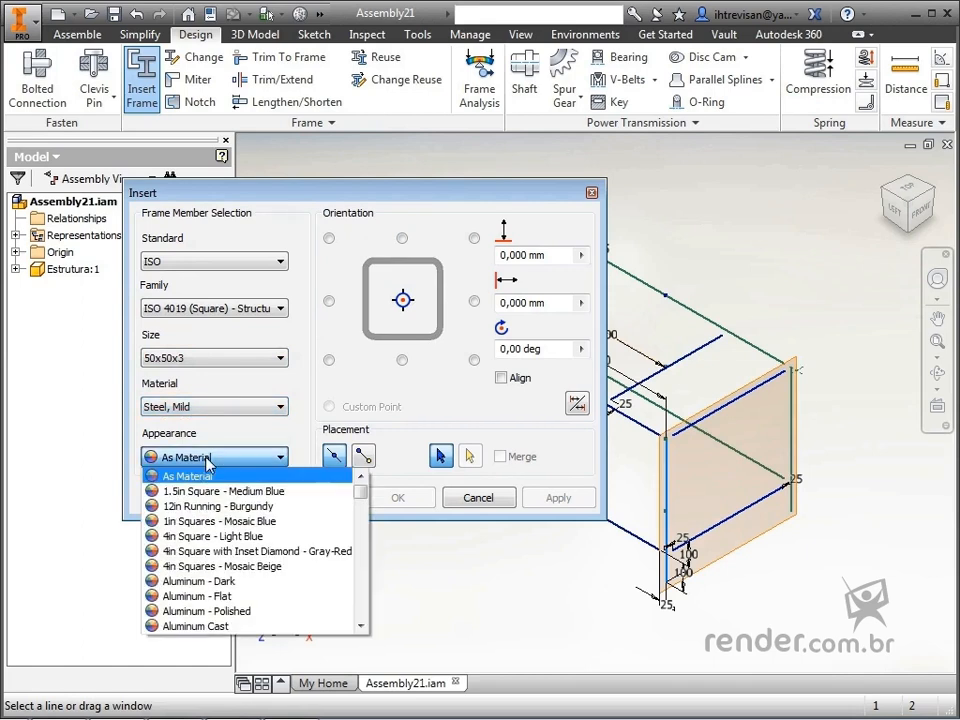
pyautogui.click(206, 459)
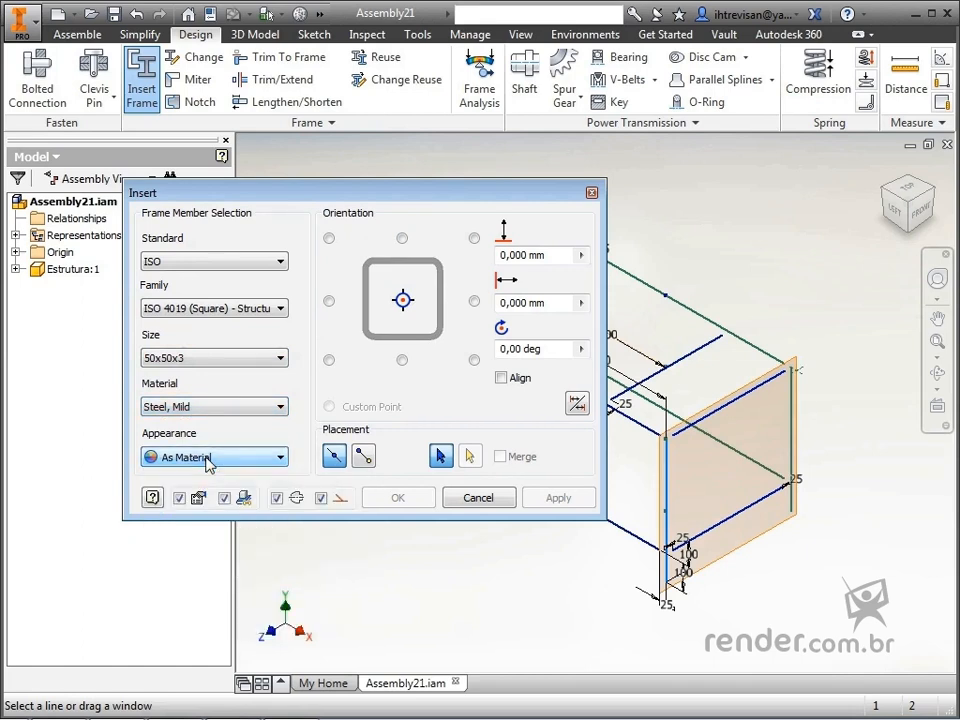
# Step: Select the skeleton's four vertical corner lines as positions for the square tube members
pyautogui.moveTo(313, 528); pyautogui.dragTo(692, 561, button='middle')
pyautogui.click(826, 513)
pyautogui.click(948, 478)
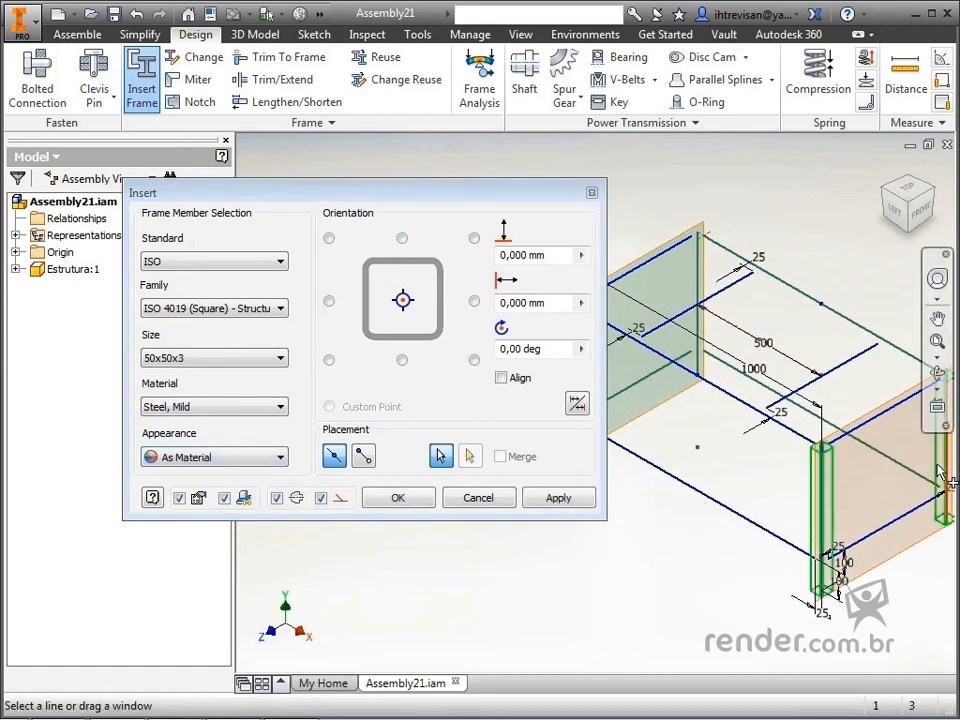
pyautogui.click(698, 281)
pyautogui.moveTo(708, 449); pyautogui.dragTo(815, 433, button='middle')
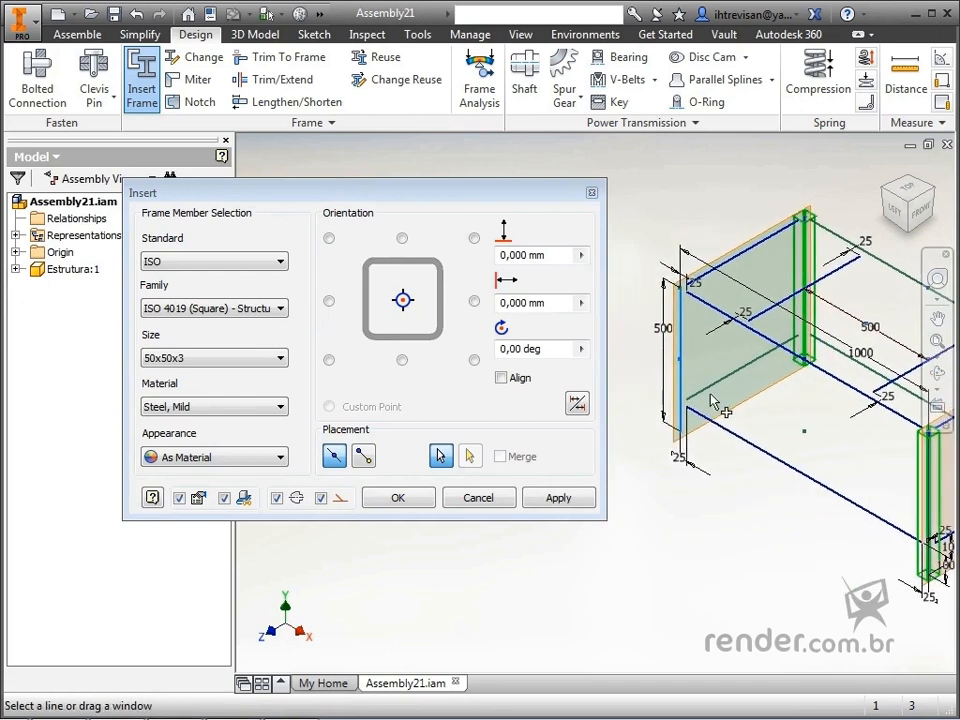
pyautogui.click(677, 368)
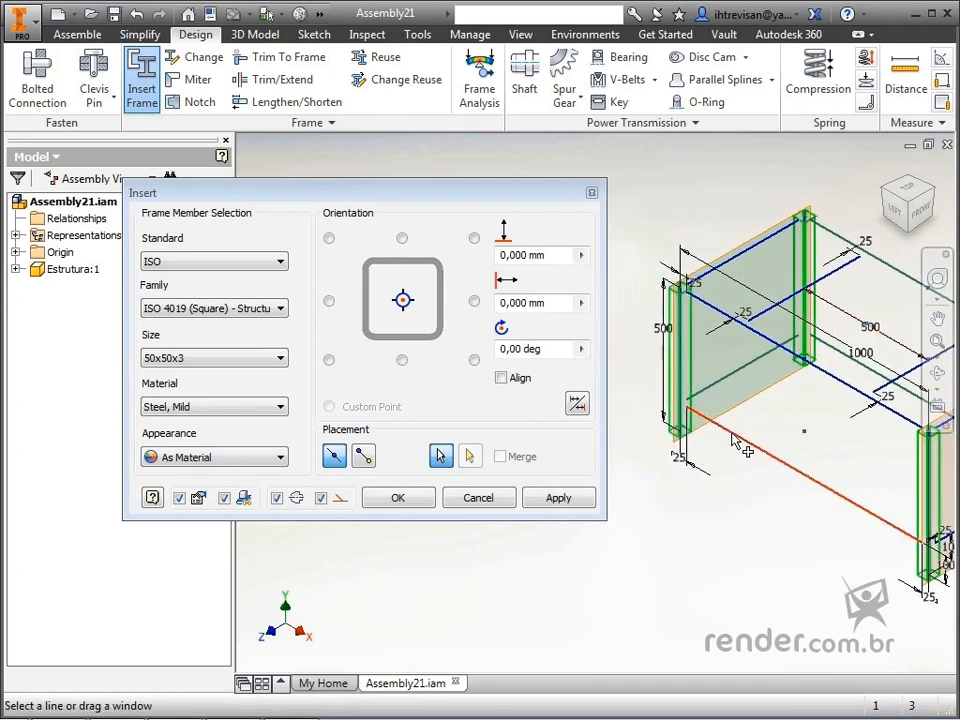
# Step: Add the four lower horizontal lines of the skeleton to the selection for the square tube members
pyautogui.click(731, 427)
pyautogui.click(720, 384)
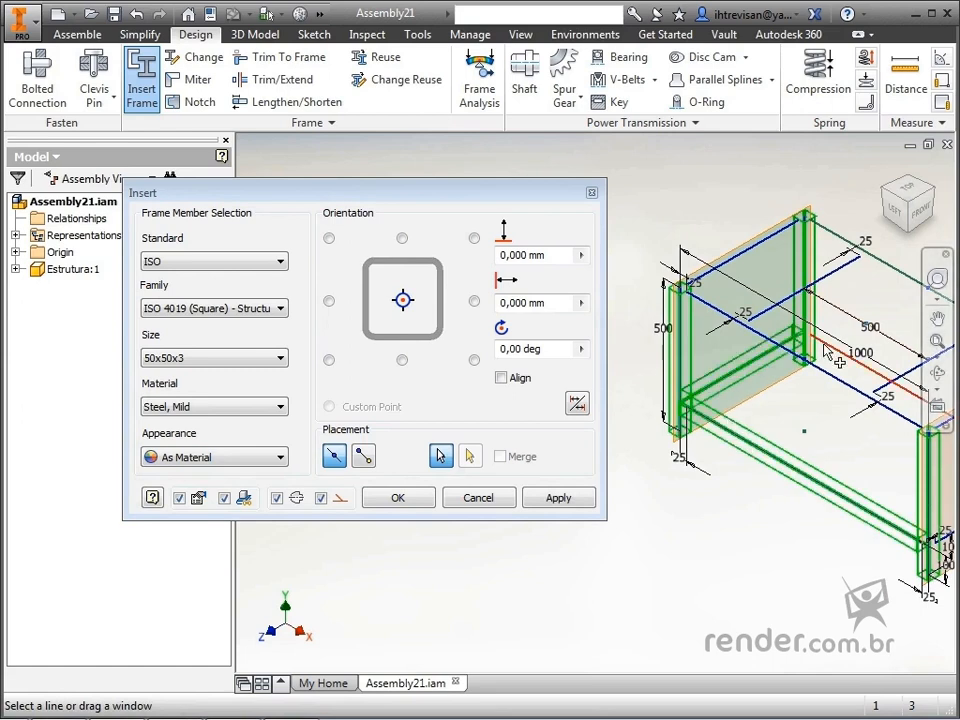
pyautogui.click(822, 342)
pyautogui.moveTo(797, 449); pyautogui.dragTo(569, 432, button='middle')
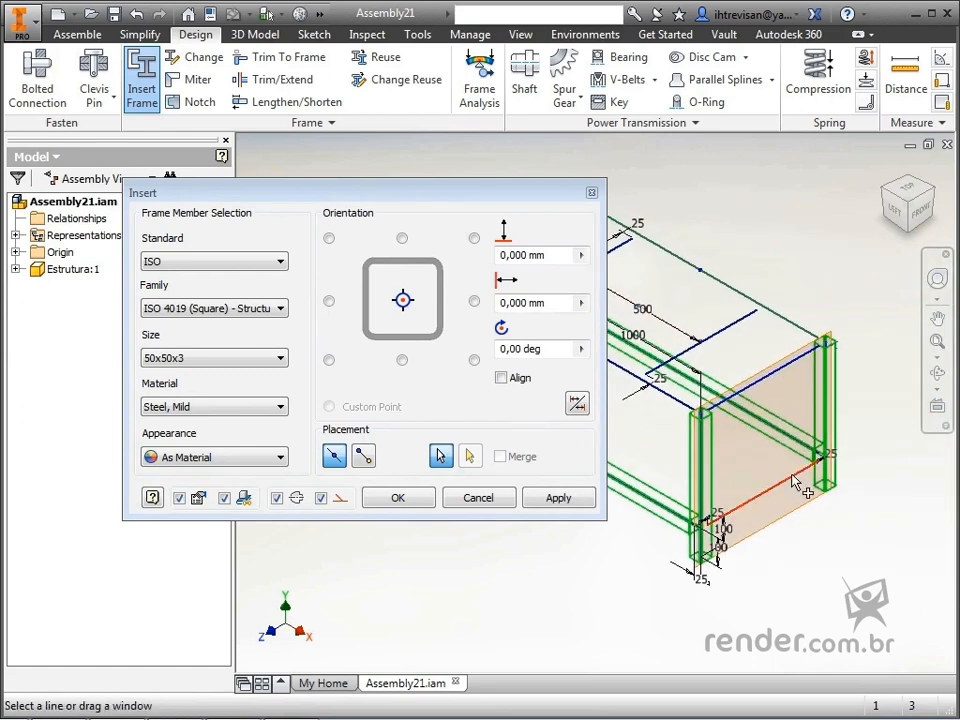
pyautogui.scroll(-2, 794, 543)
pyautogui.moveTo(775, 530); pyautogui.dragTo(855, 537, button='middle')
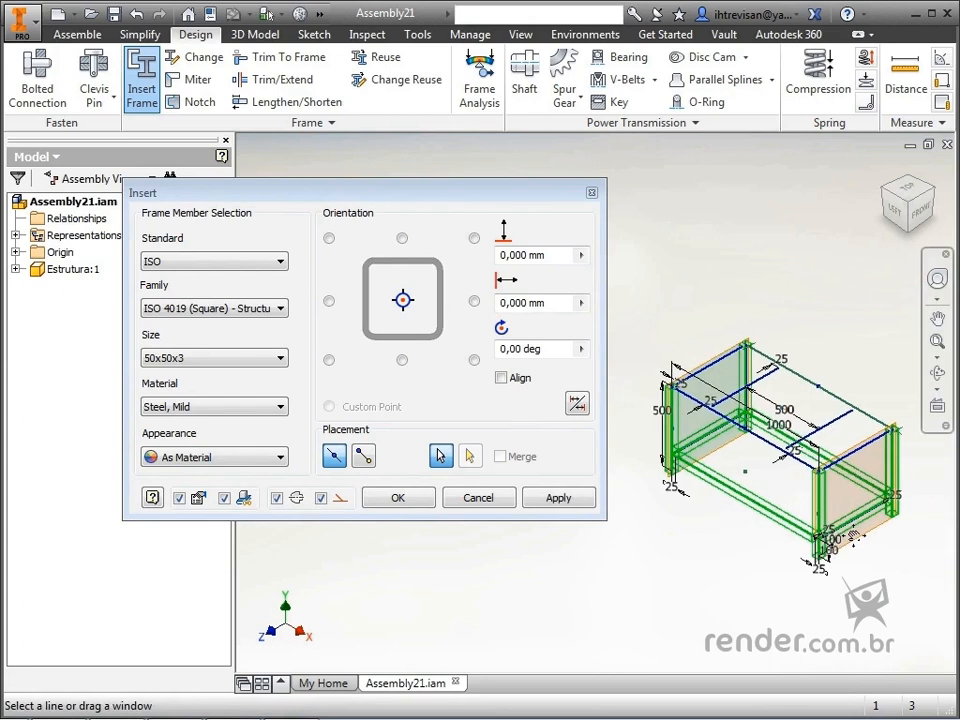
pyautogui.scroll(2, 853, 540)
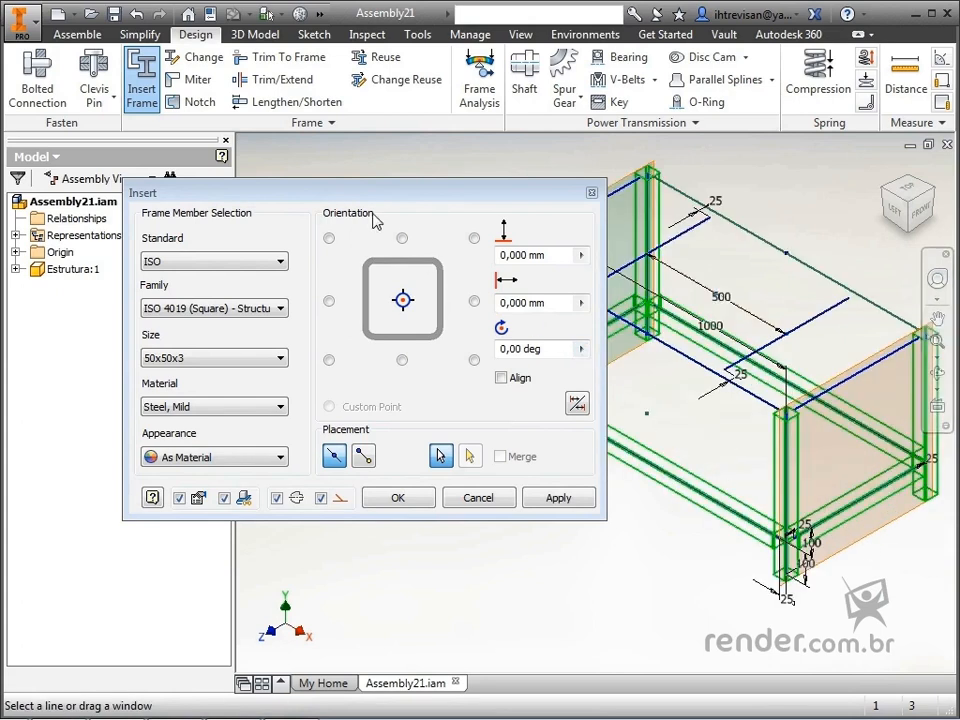
# Step: Try the upper-left, top-centre and lower-right anchor points on the tube profile, and return to the centre point
pyautogui.click(330, 239)
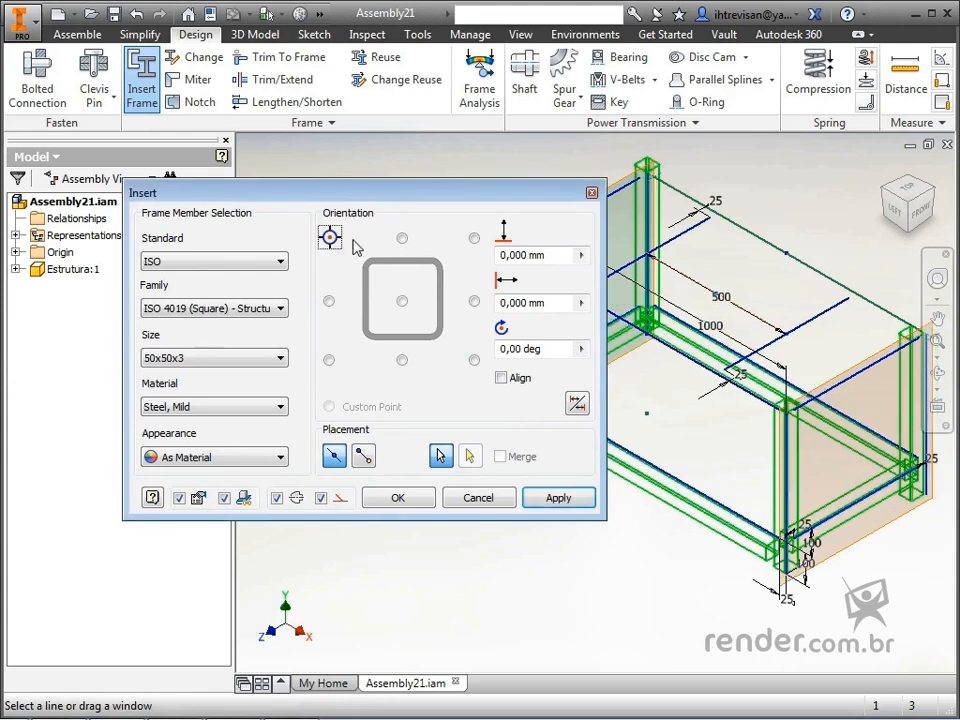
pyautogui.click(402, 238)
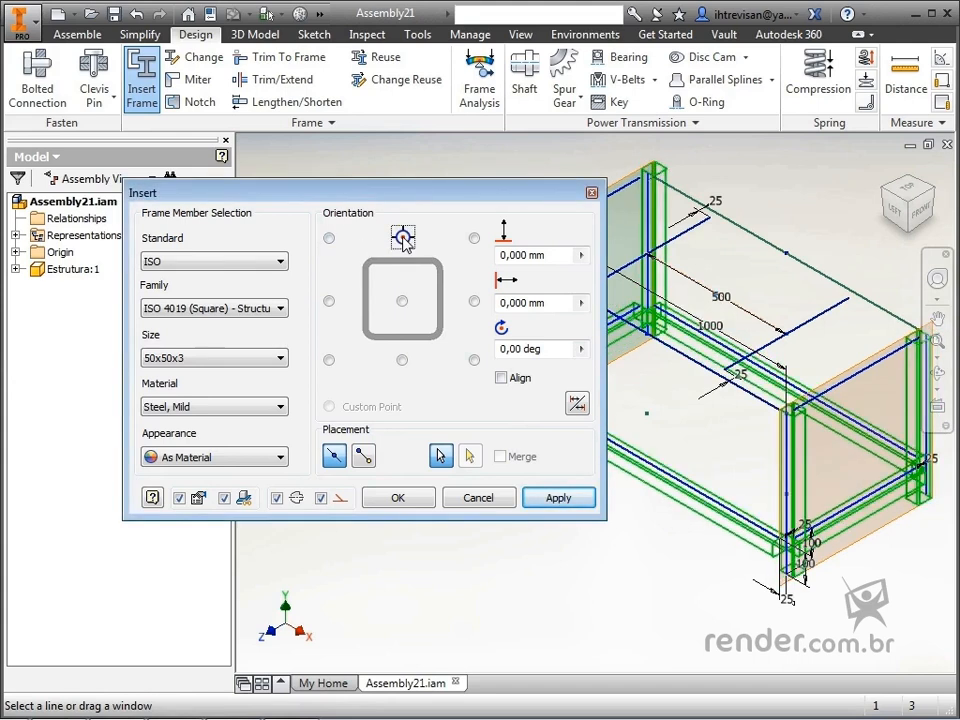
pyautogui.click(474, 361)
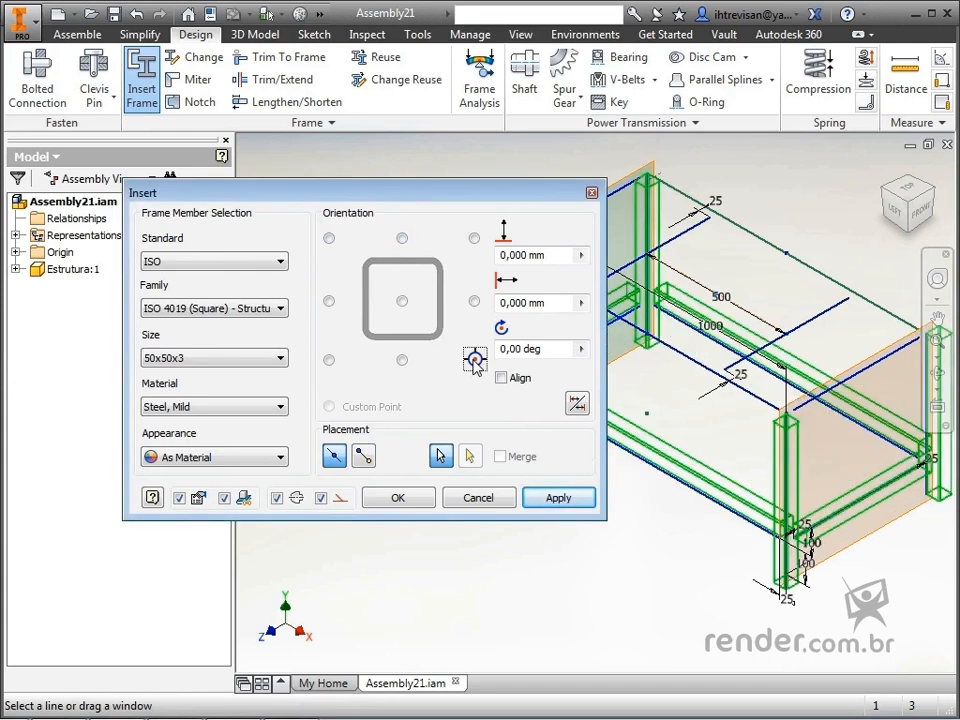
pyautogui.click(402, 301)
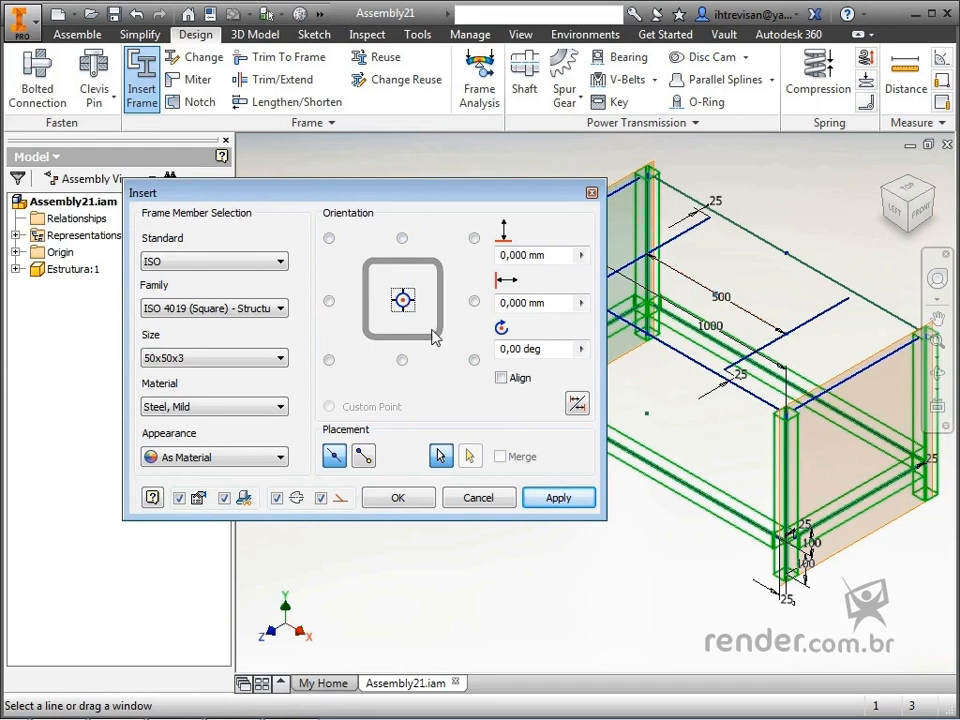
# Step: Insert the selected leg and lower rail tubes into a new frame, accepting the default frame, skeleton and member file names
pyautogui.click(556, 497)
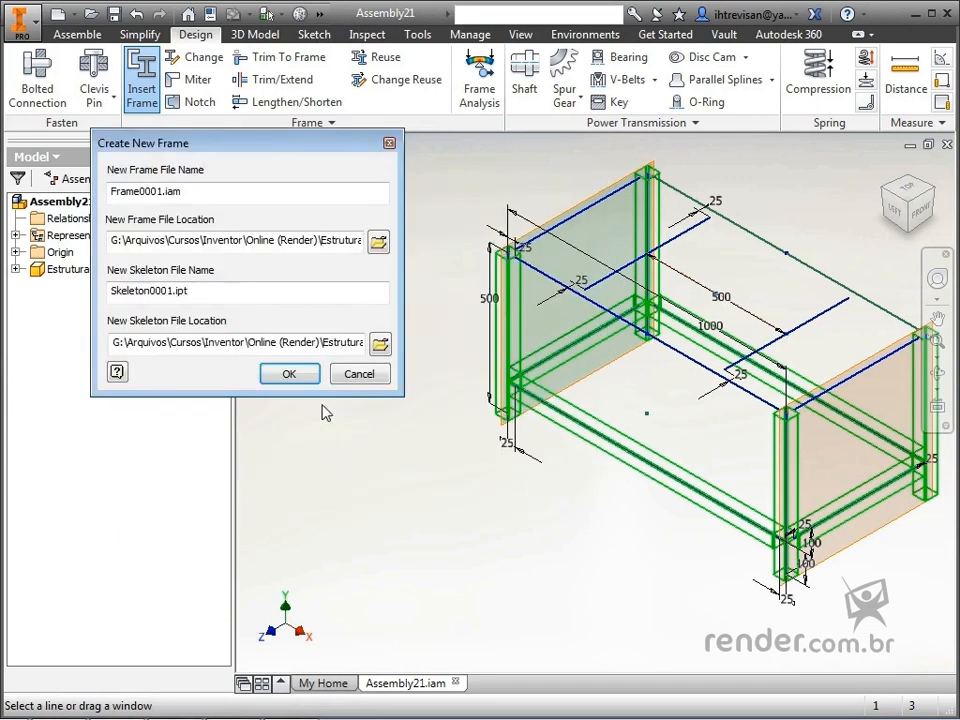
pyautogui.click(287, 374)
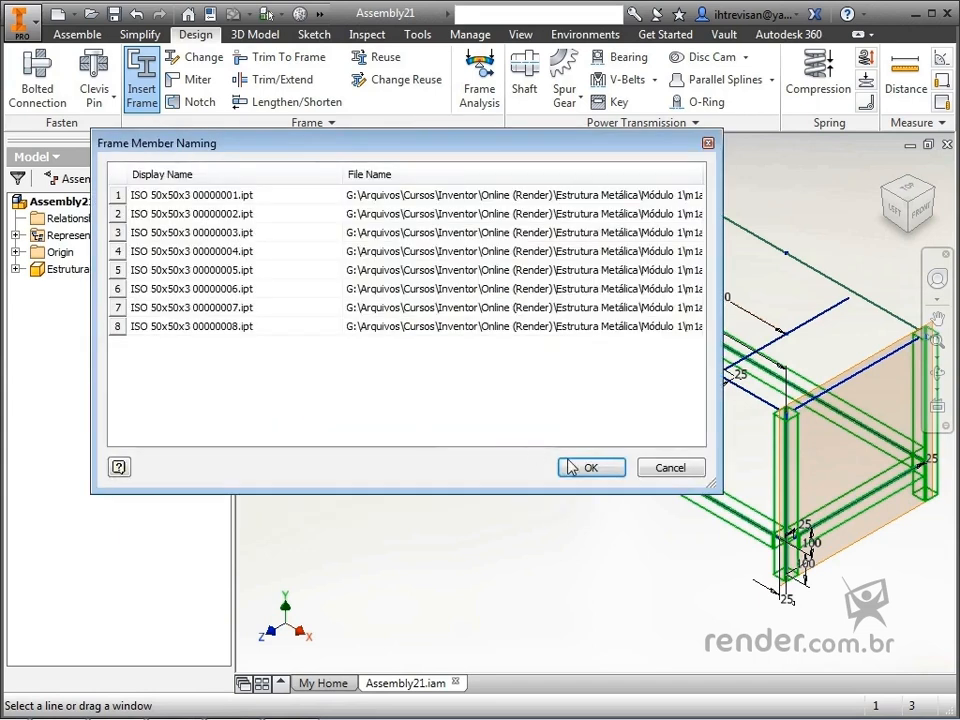
pyautogui.click(596, 474)
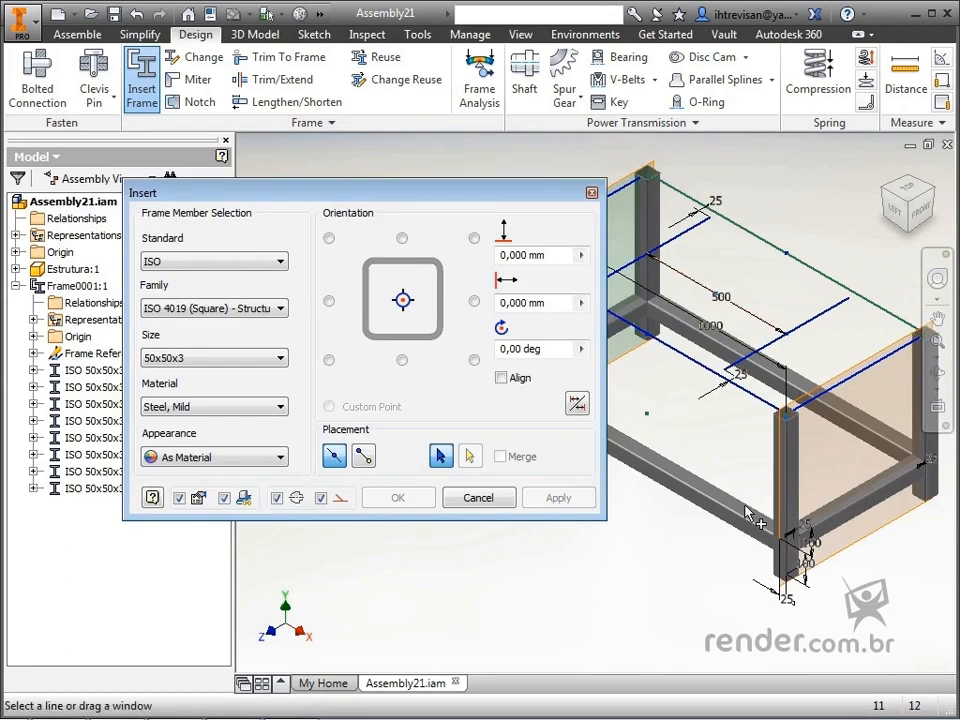
# Step: Select the four upper perimeter lines of the skeleton as positions for more 50x50x3 square tubes
pyautogui.scroll(-2, 740, 545)
pyautogui.moveTo(728, 560); pyautogui.dragTo(752, 528, button='middle')
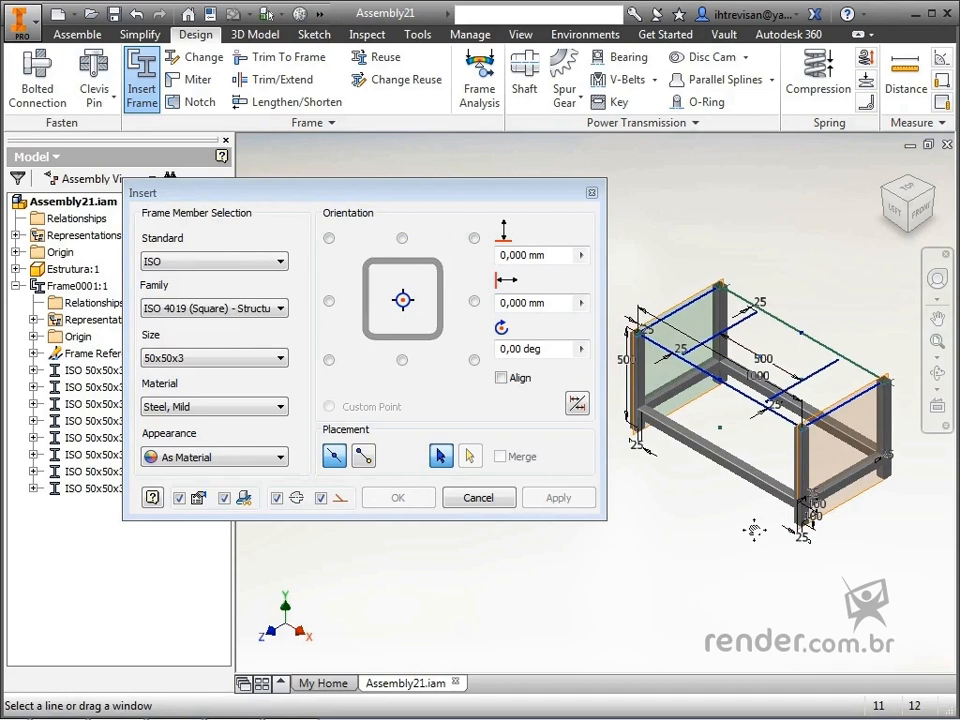
pyautogui.click(684, 352)
pyautogui.click(680, 313)
pyautogui.click(734, 293)
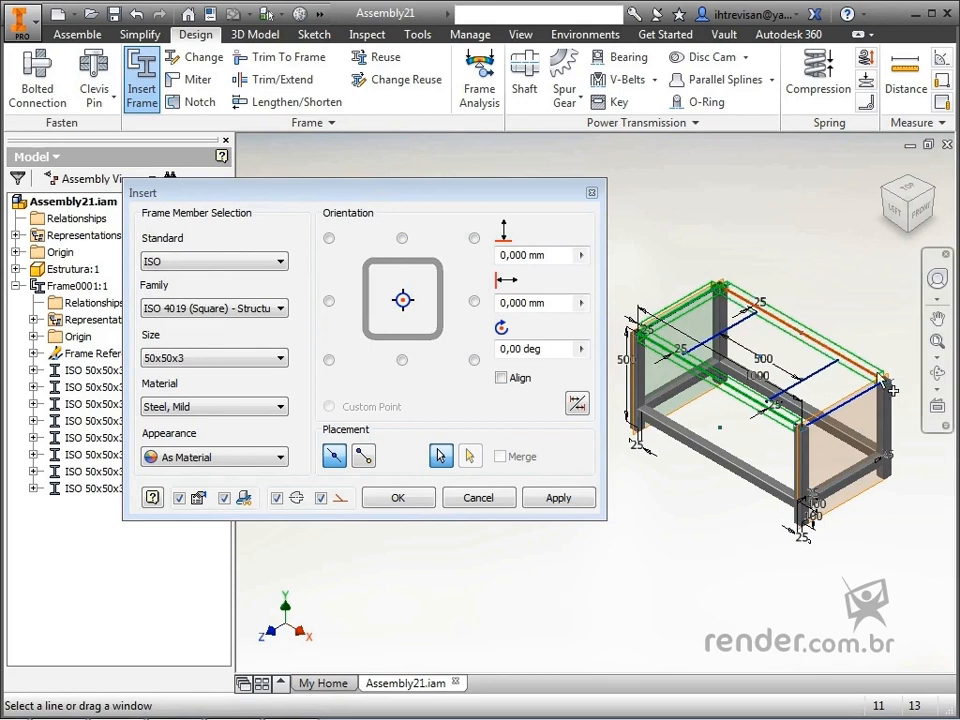
pyautogui.click(866, 410)
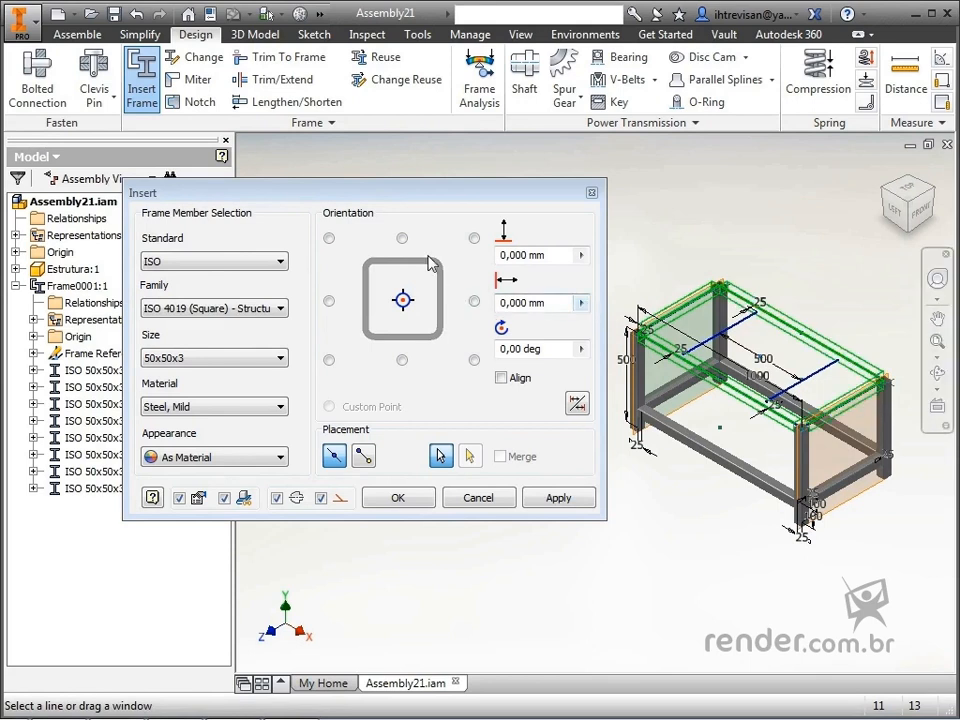
# Step: Anchor the upper tubes at the profile's top-centre point and insert them with the default member names
pyautogui.click(402, 238)
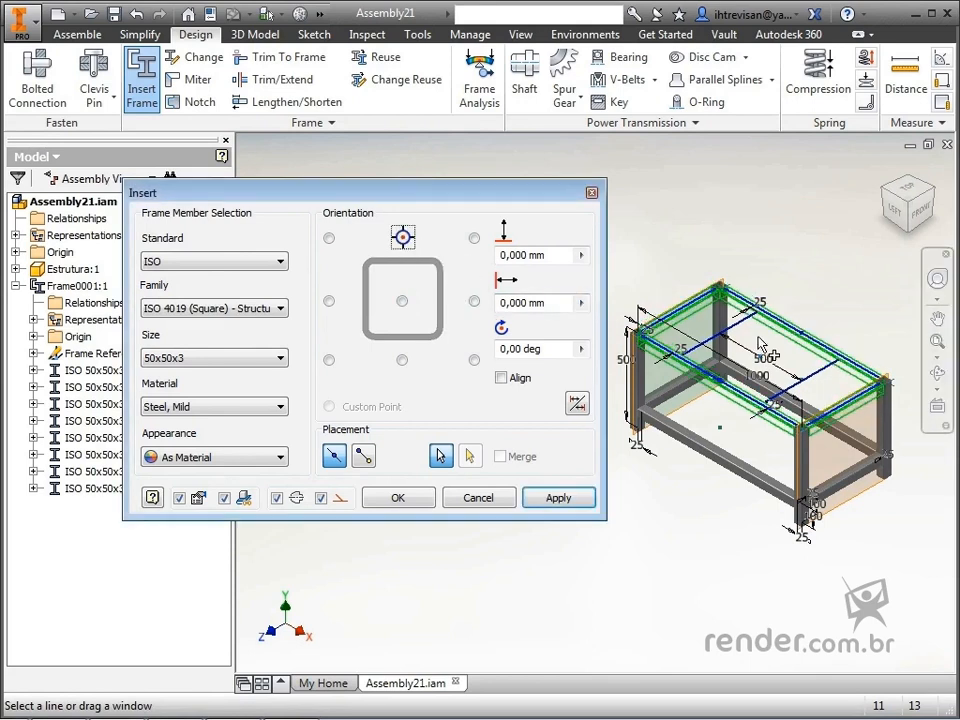
pyautogui.scroll(5, 889, 396)
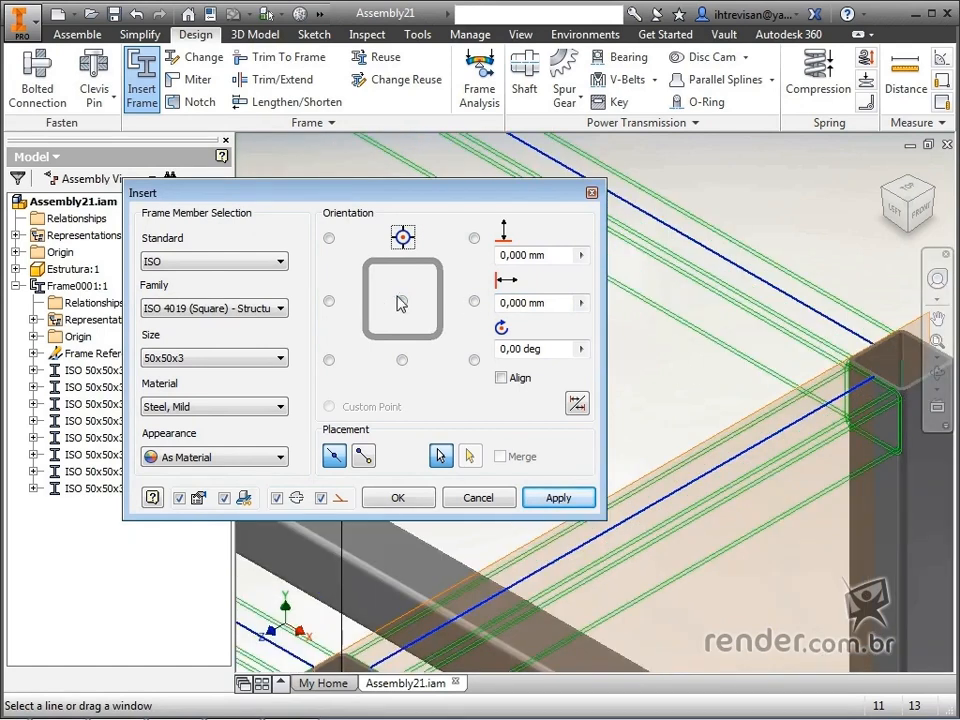
pyautogui.click(402, 301)
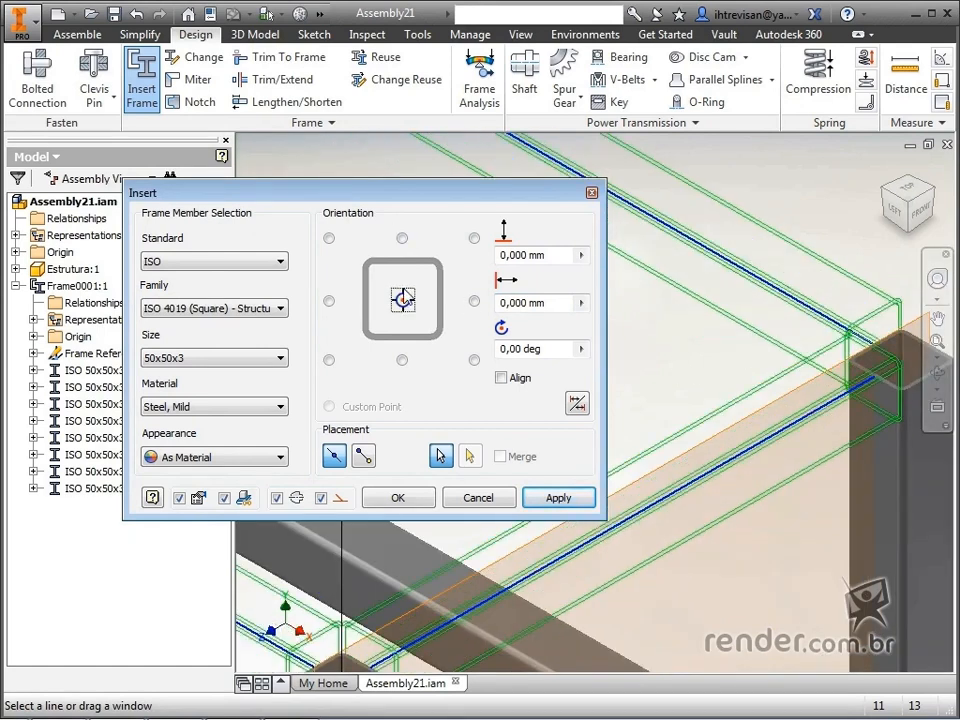
pyautogui.click(402, 238)
pyautogui.scroll(-5, 769, 358)
pyautogui.moveTo(769, 358); pyautogui.dragTo(841, 396, button='middle')
pyautogui.click(583, 497)
pyautogui.click(590, 468)
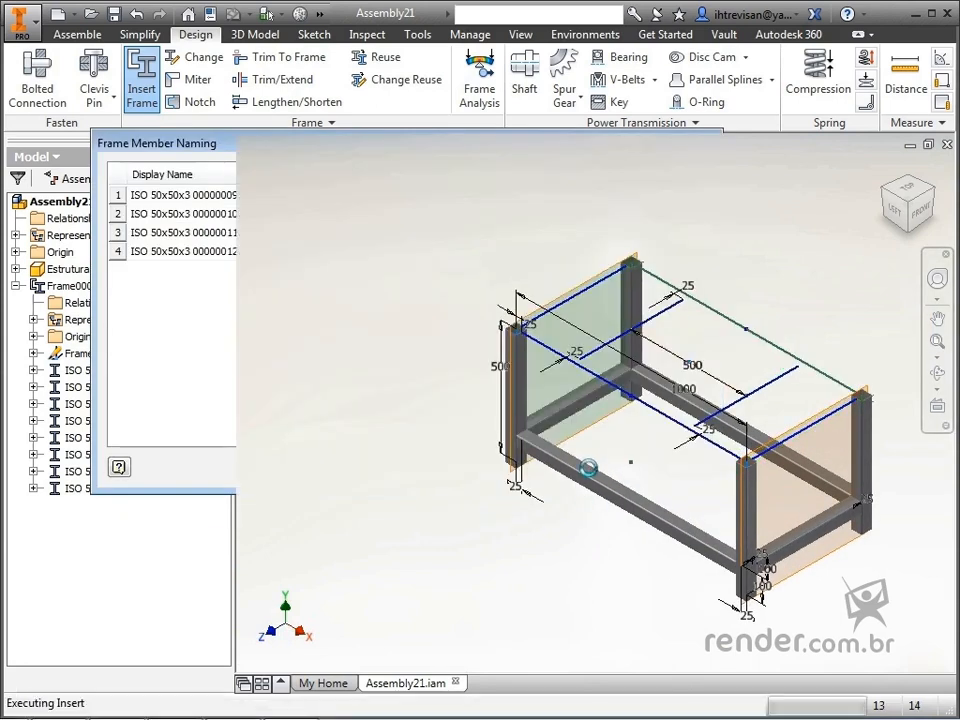
# Step: Set the frame member to the ANSI standard, ANSI L (Equal angles) family and L 1 x 1 x 1/8 size
pyautogui.moveTo(765, 513); pyautogui.dragTo(795, 510, button='middle')
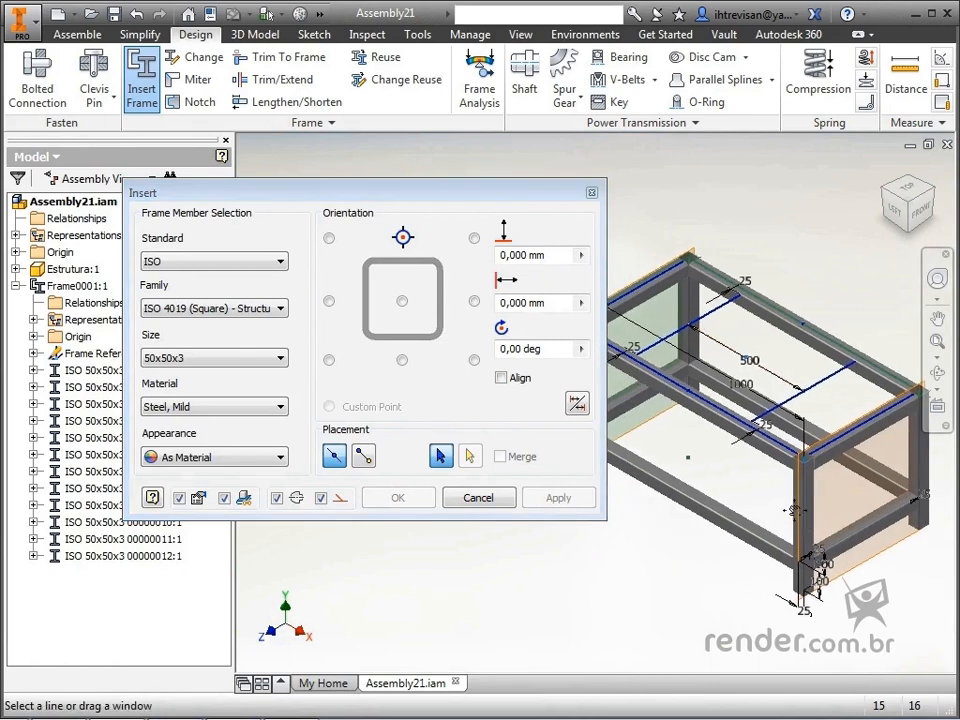
pyautogui.click(281, 262)
pyautogui.click(269, 280)
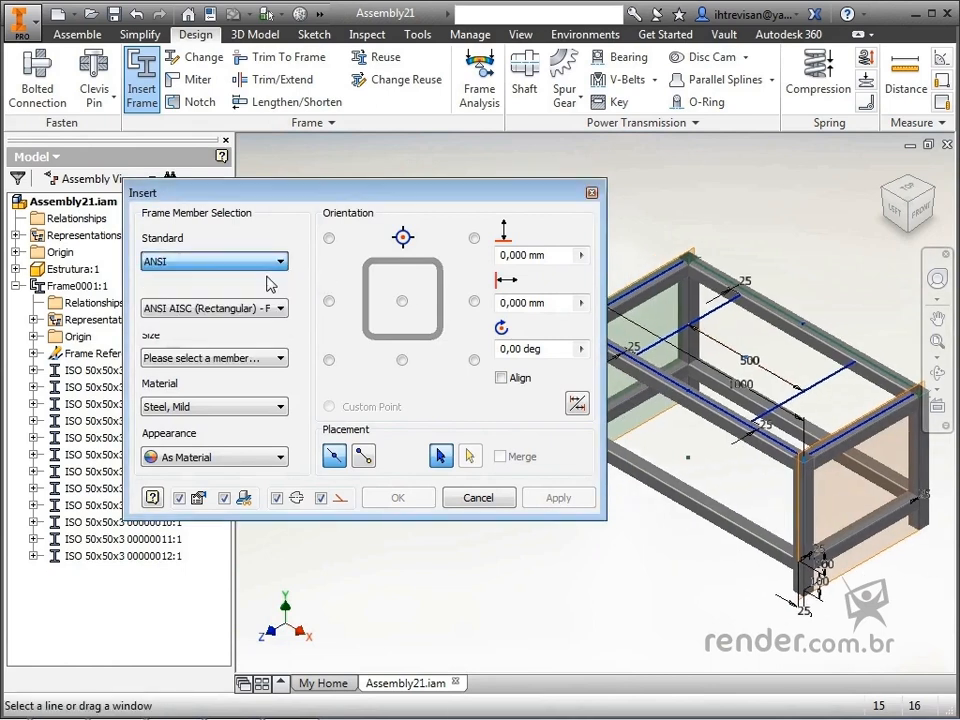
pyautogui.click(263, 313)
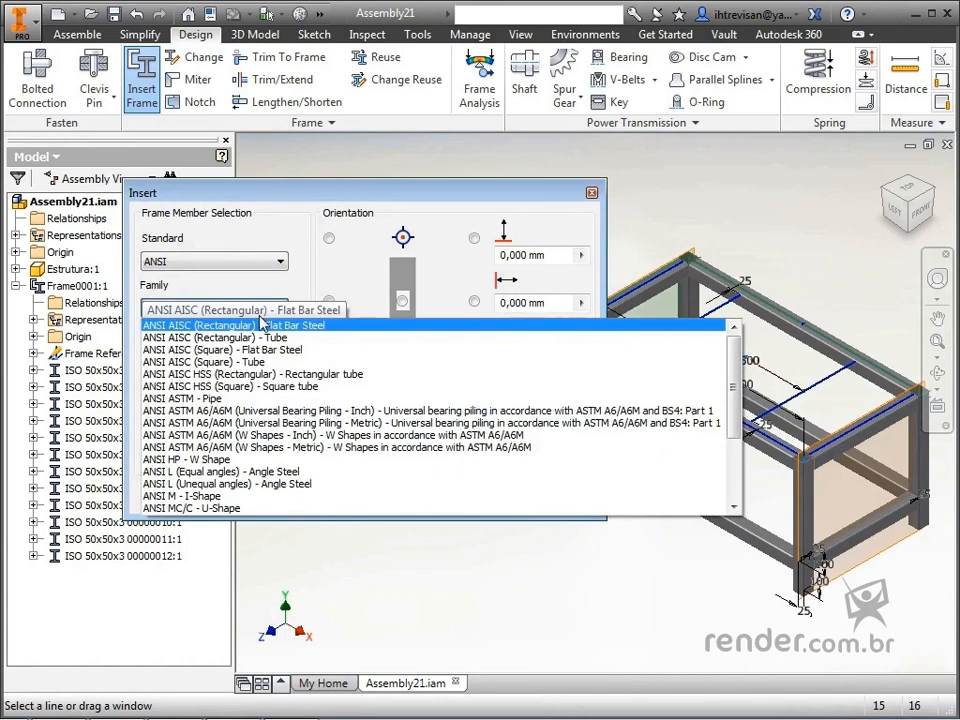
pyautogui.click(231, 471)
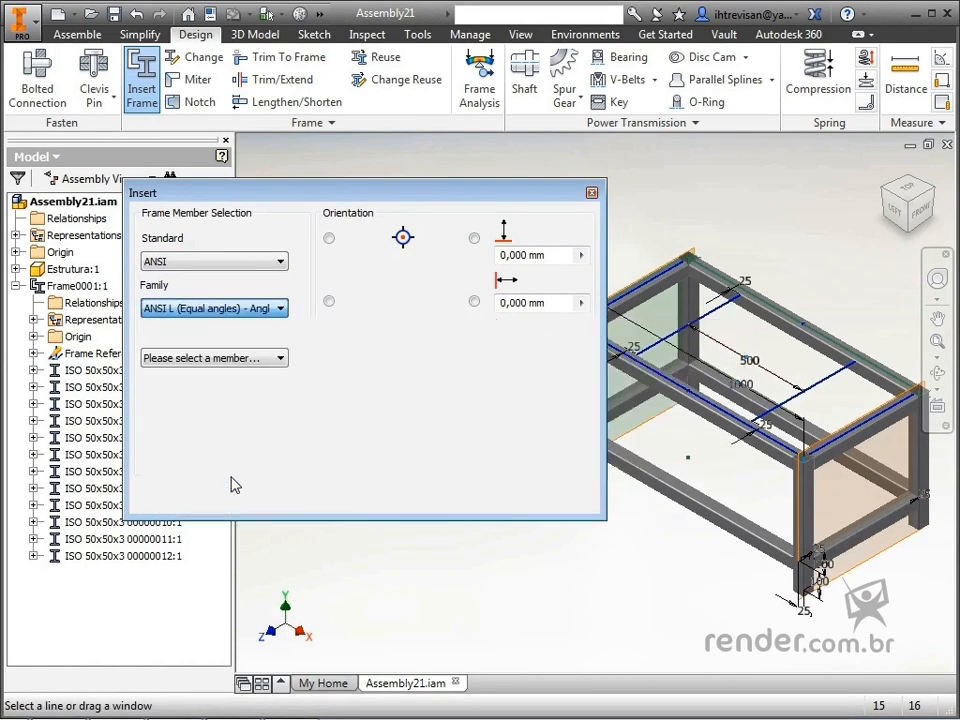
pyautogui.click(222, 357)
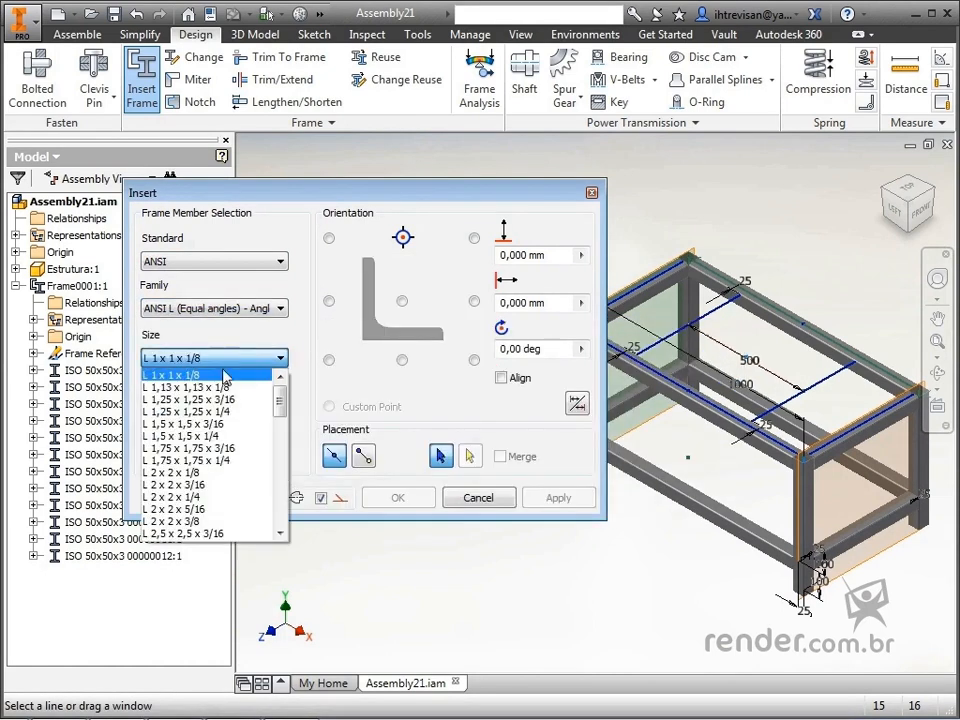
pyautogui.click(225, 376)
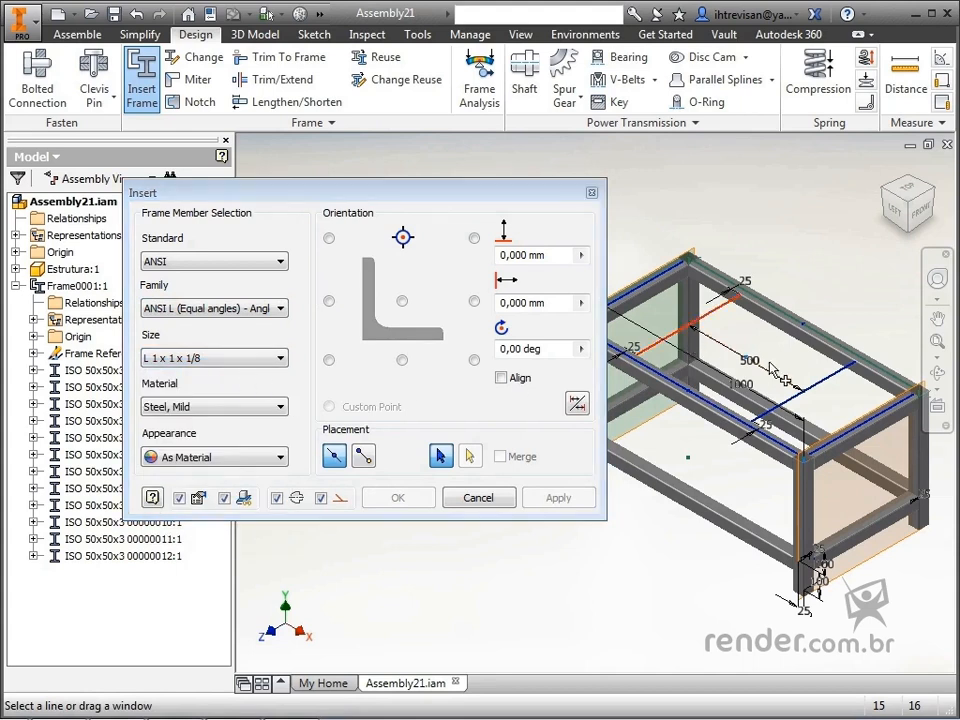
# Step: Select the two inner cross lines on top of the skeleton and set the angle members' rotation to 180 degrees
pyautogui.click(845, 397)
pyautogui.scroll(3, 868, 330)
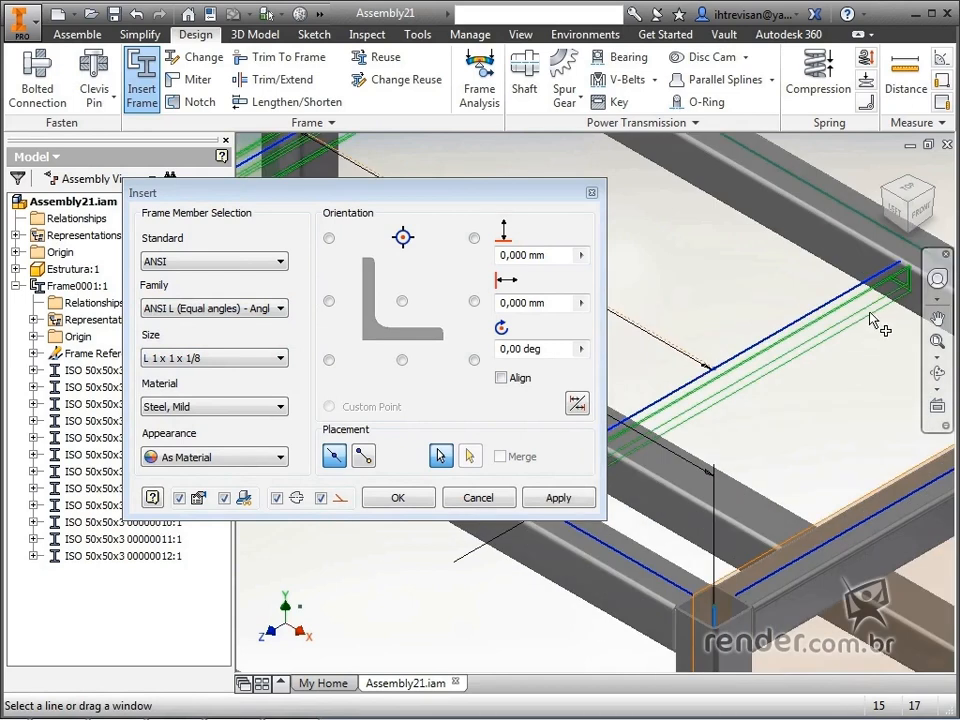
pyautogui.moveTo(553, 348); pyautogui.dragTo(490, 348)
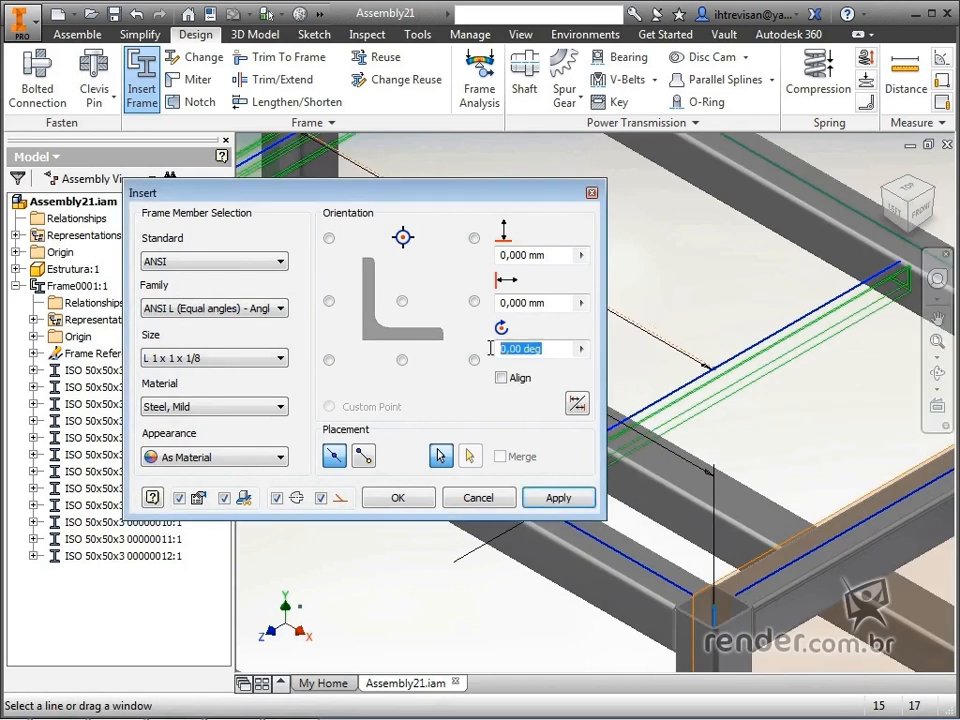
pyautogui.write('180')
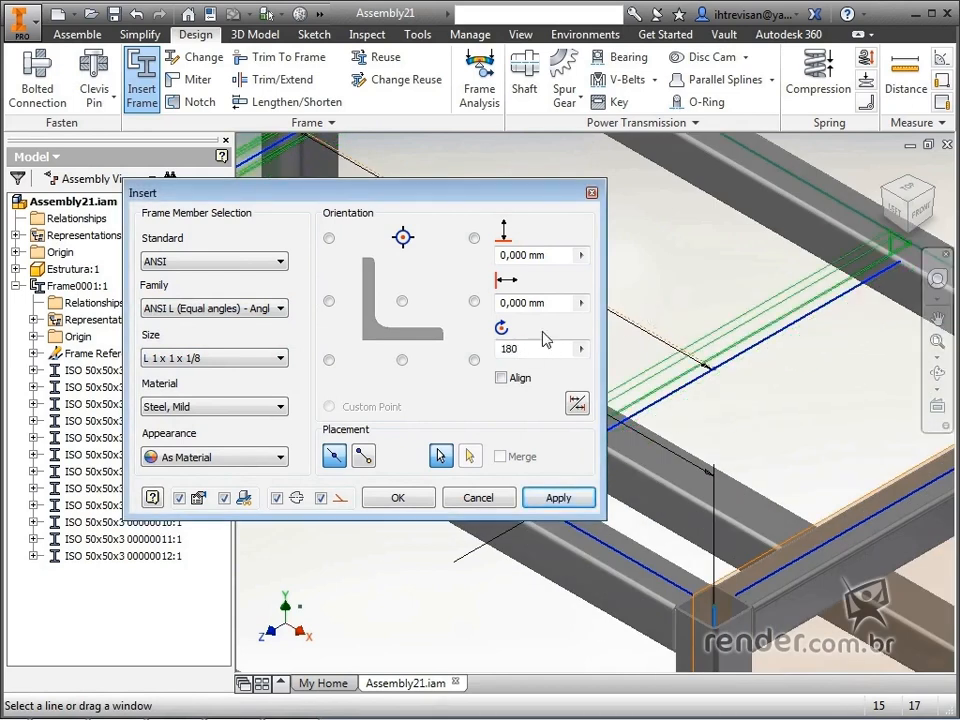
pyautogui.scroll(-3, 716, 301)
pyautogui.moveTo(718, 303); pyautogui.dragTo(804, 360, button='middle')
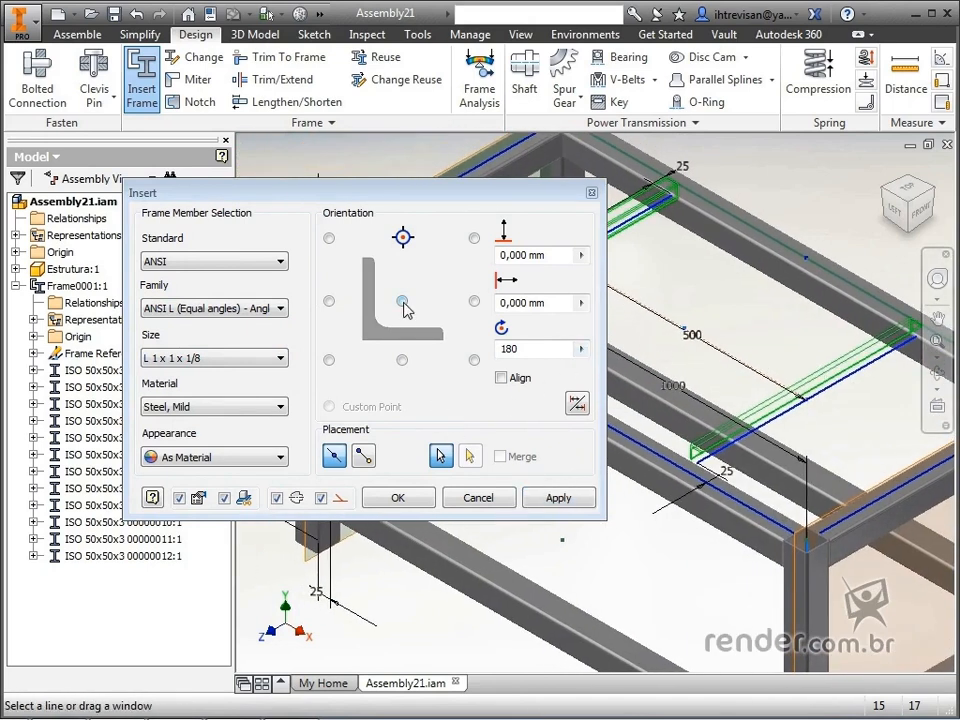
# Step: Anchor the angles at the profile's bottom-centre point and insert both cross members with the default names
pyautogui.click(402, 360)
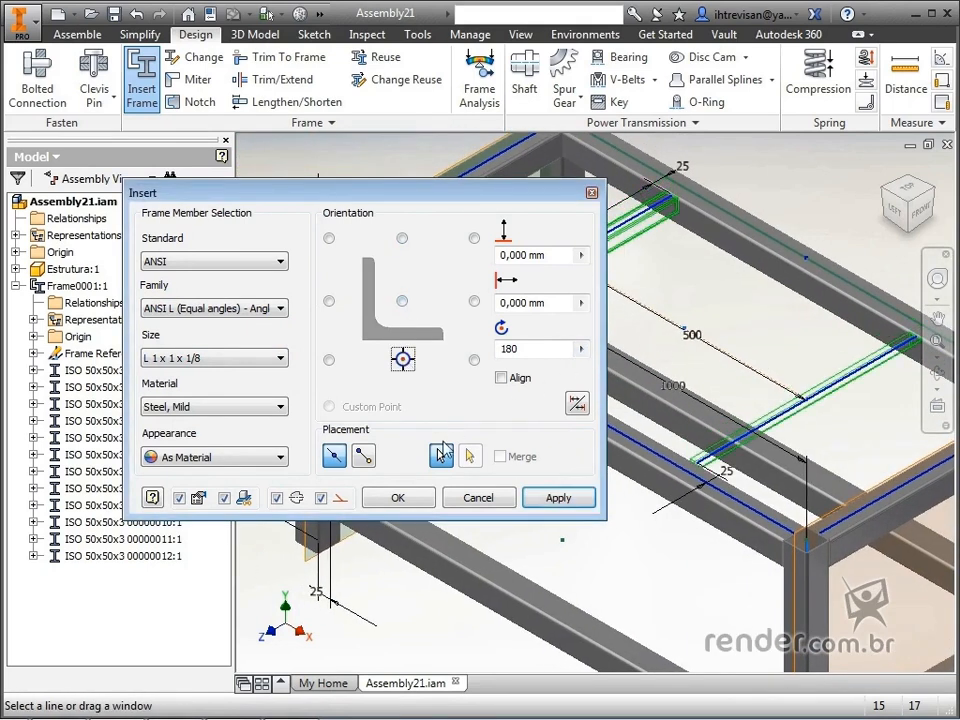
pyautogui.click(425, 503)
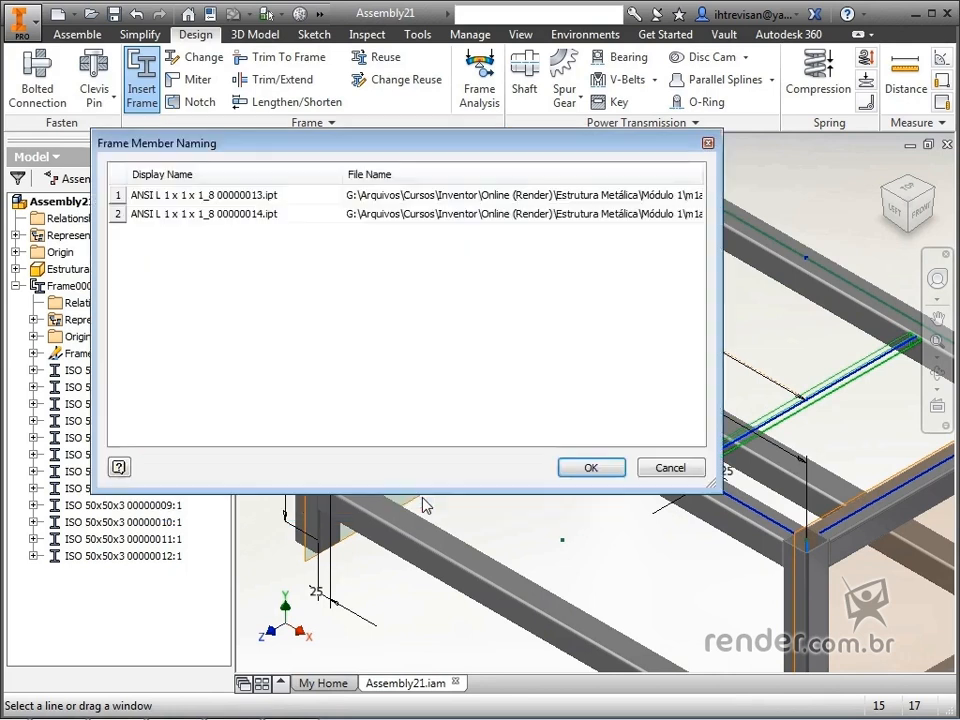
pyautogui.click(588, 470)
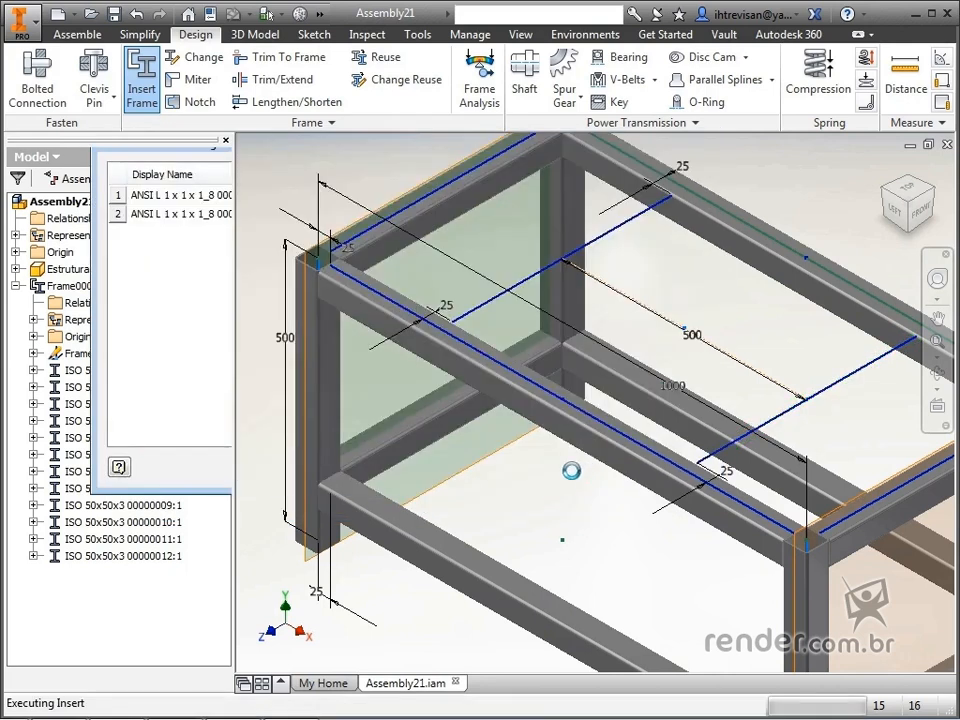
pyautogui.scroll(-3, 574, 475)
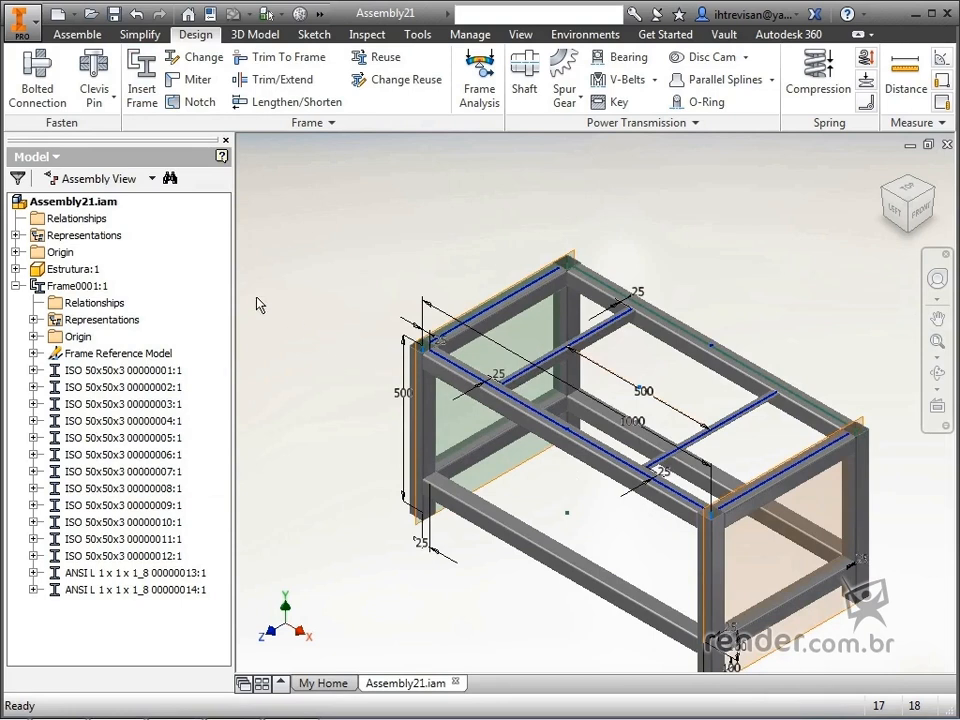
# Step: Turn off the visibility of the Estrutura skeleton part so that only the frame members are displayed
pyautogui.rightClick(86, 271)
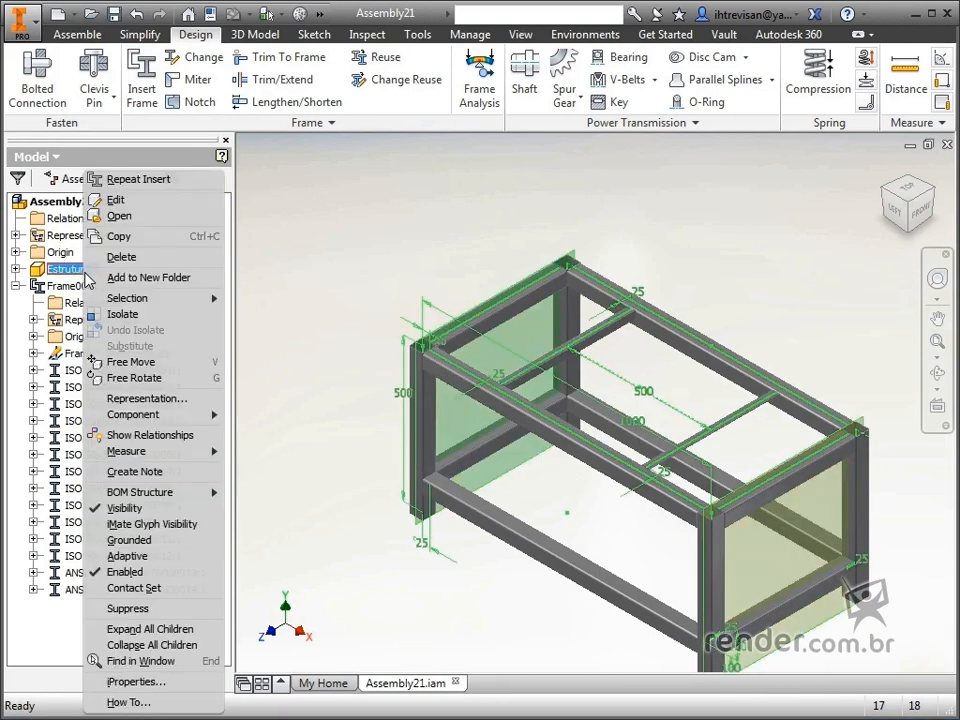
pyautogui.click(124, 508)
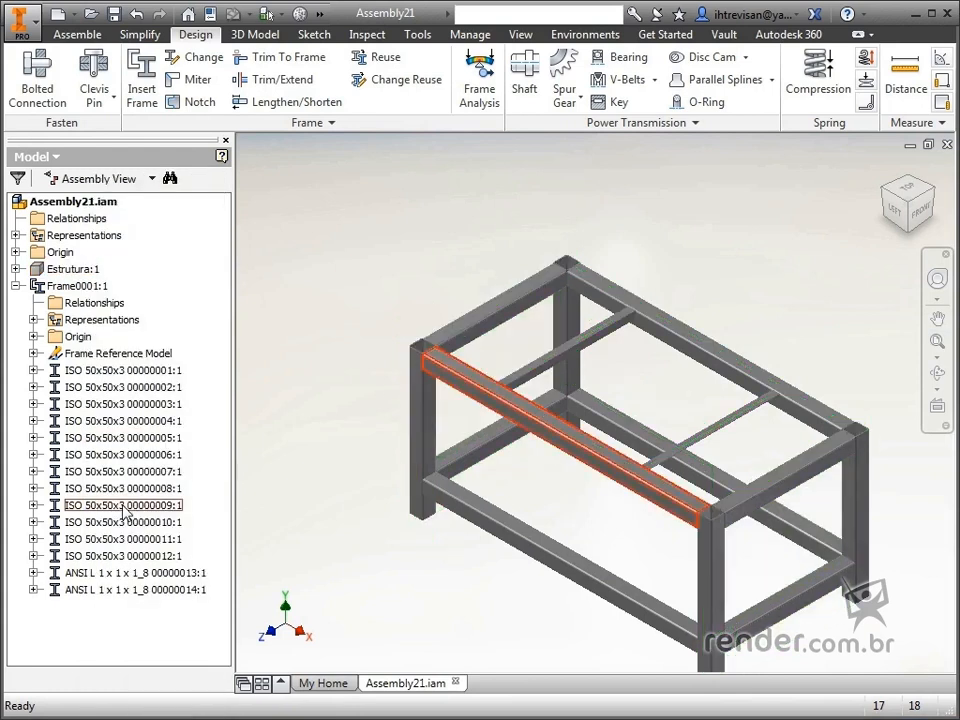
pyautogui.click(342, 276)
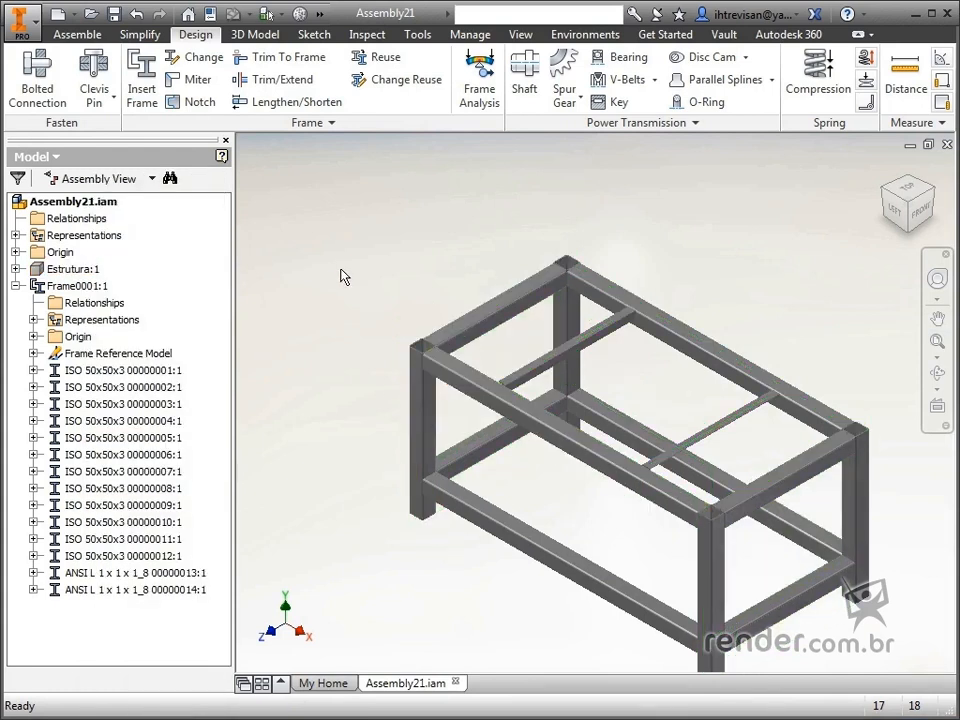
pyautogui.press('F4')
pyautogui.moveTo(553, 396); pyautogui.dragTo(319, 223)
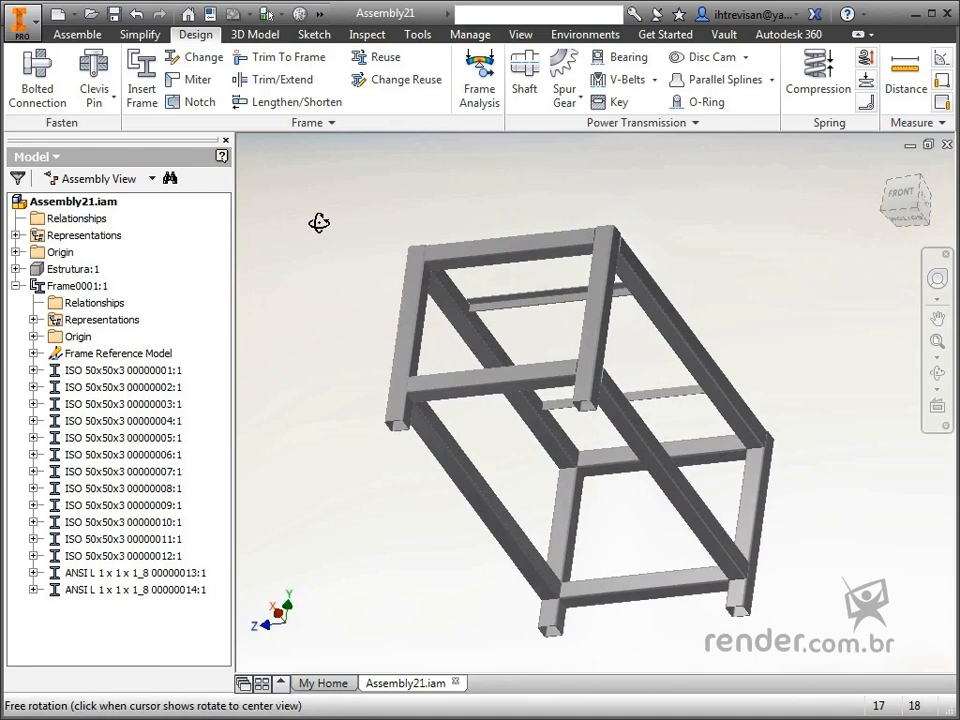
pyautogui.press('F6')
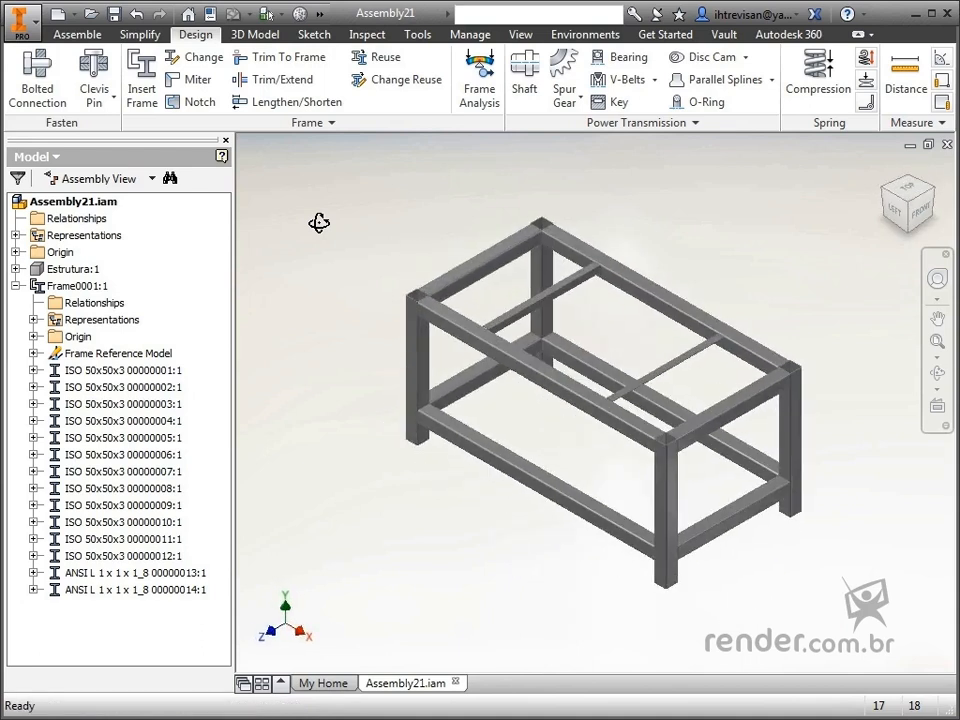